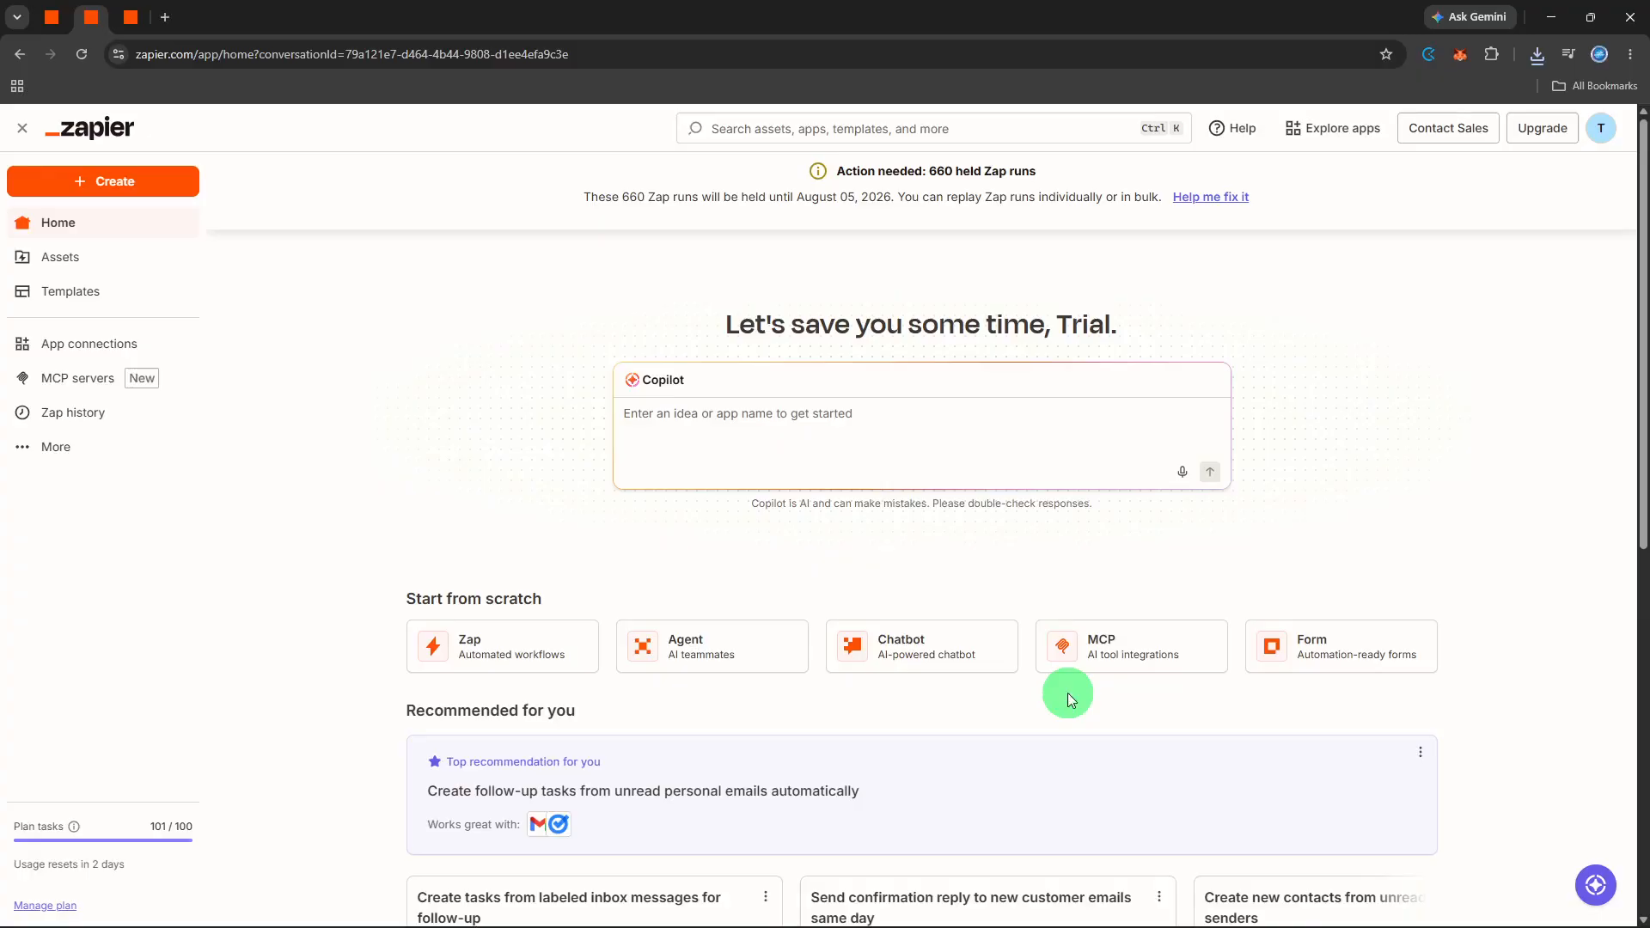
- Create a new Zap and choose Gmail as its trigger app
click(184, 182)
click(179, 241)
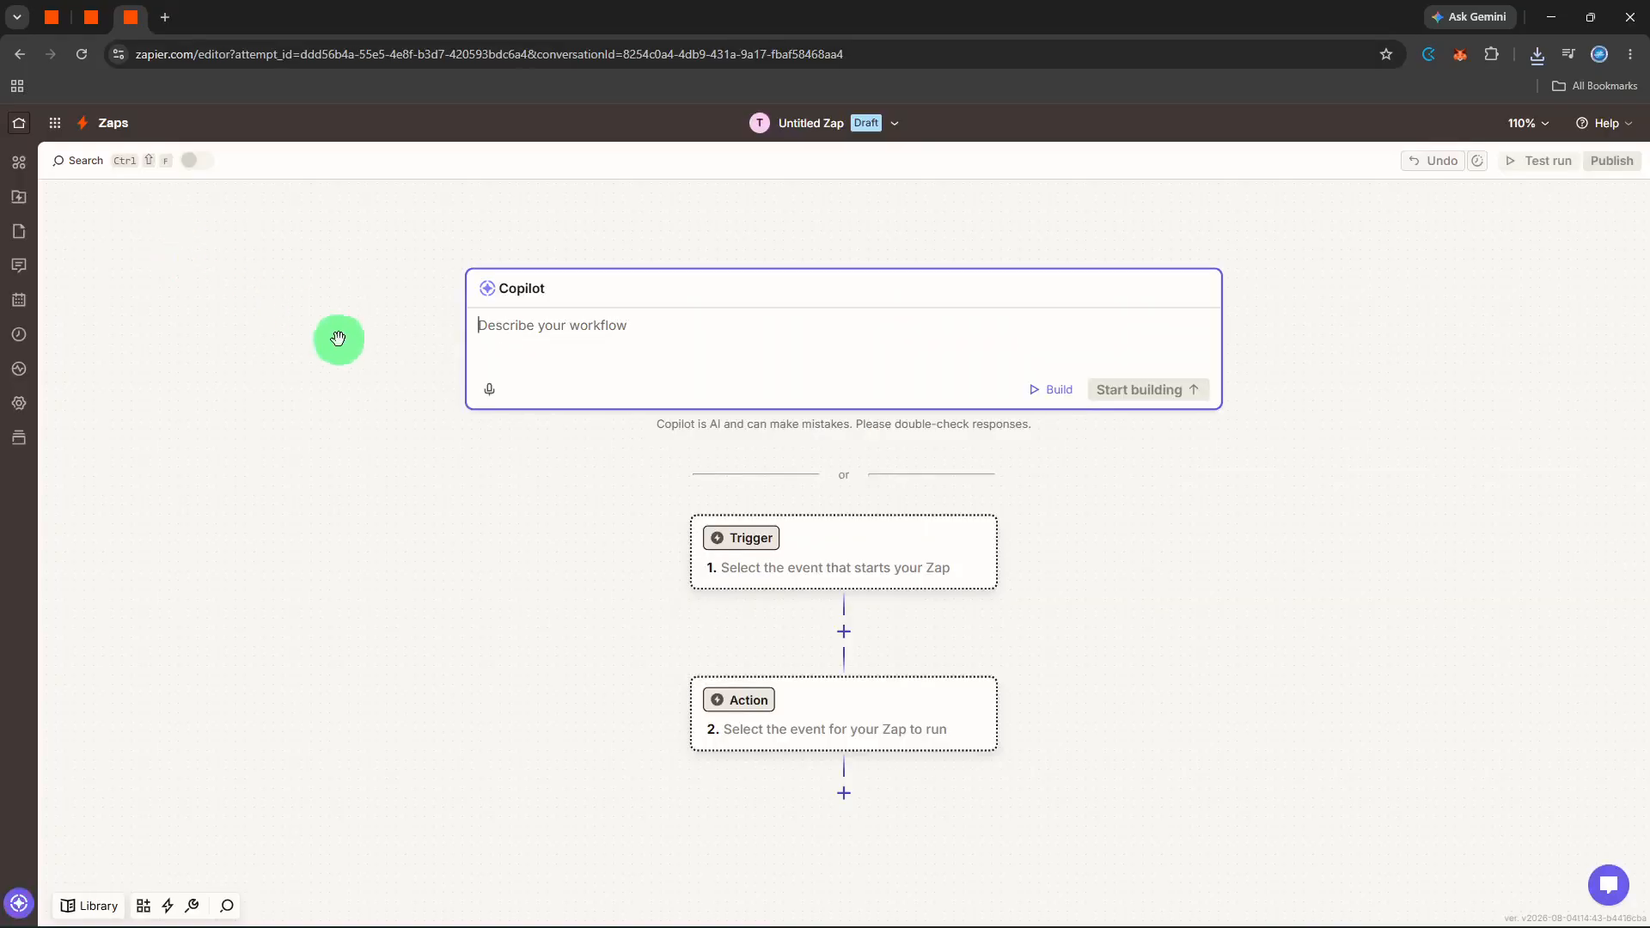
click(718, 538)
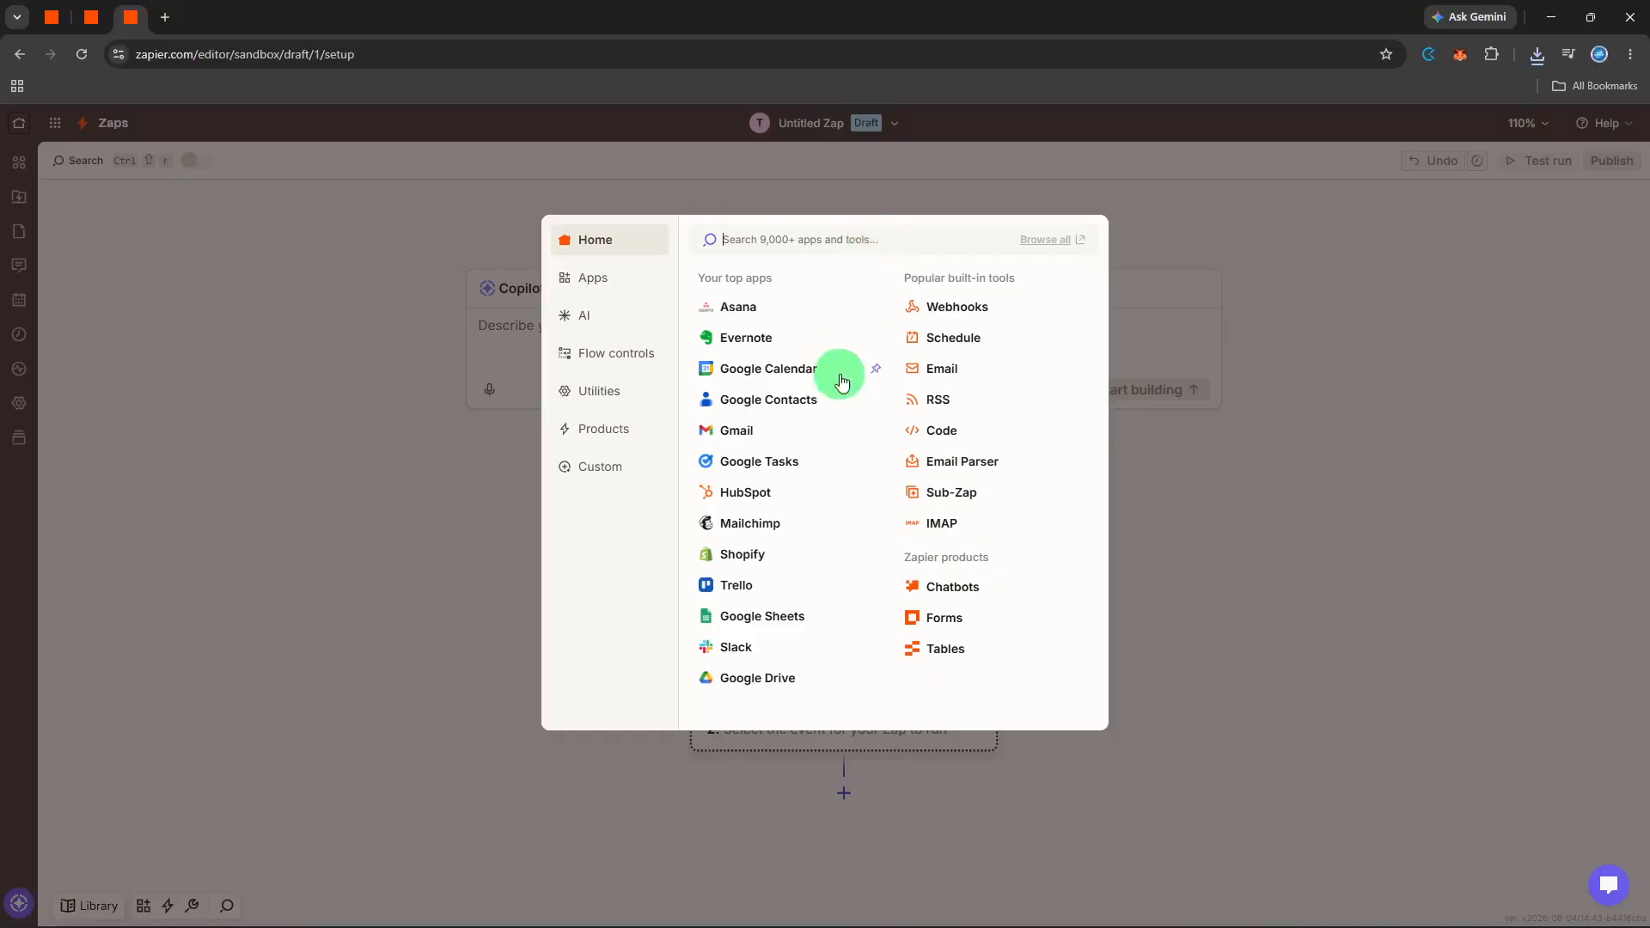
click(818, 422)
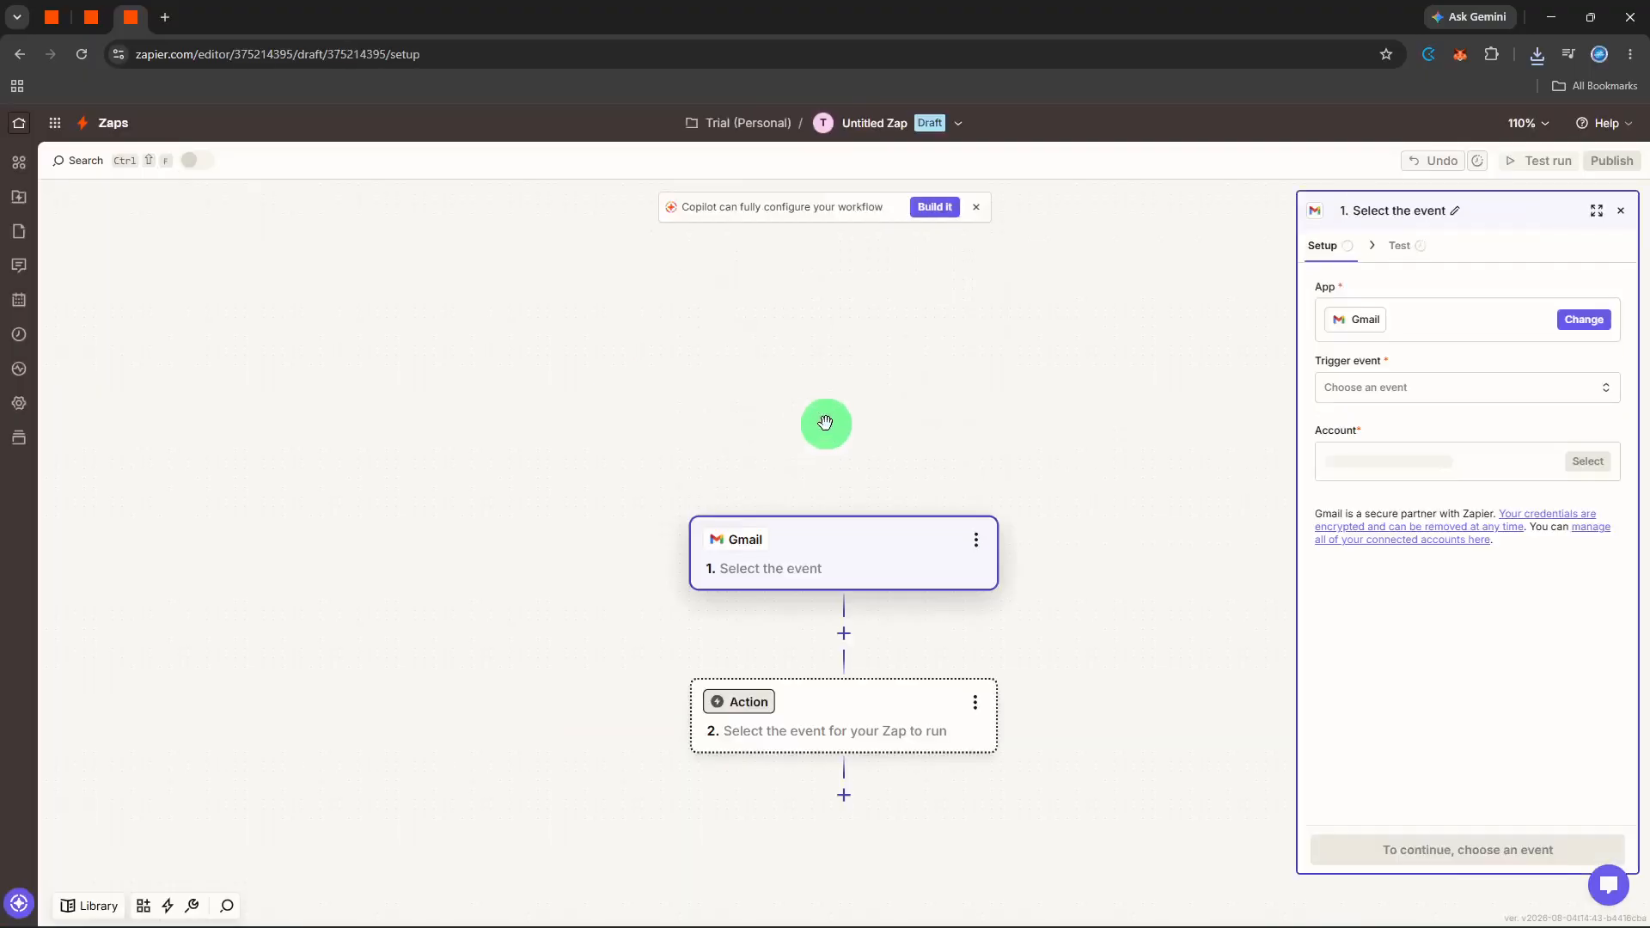
- Set the Gmail trigger event to New Email Matching Search and continue to its configuration
click(1433, 387)
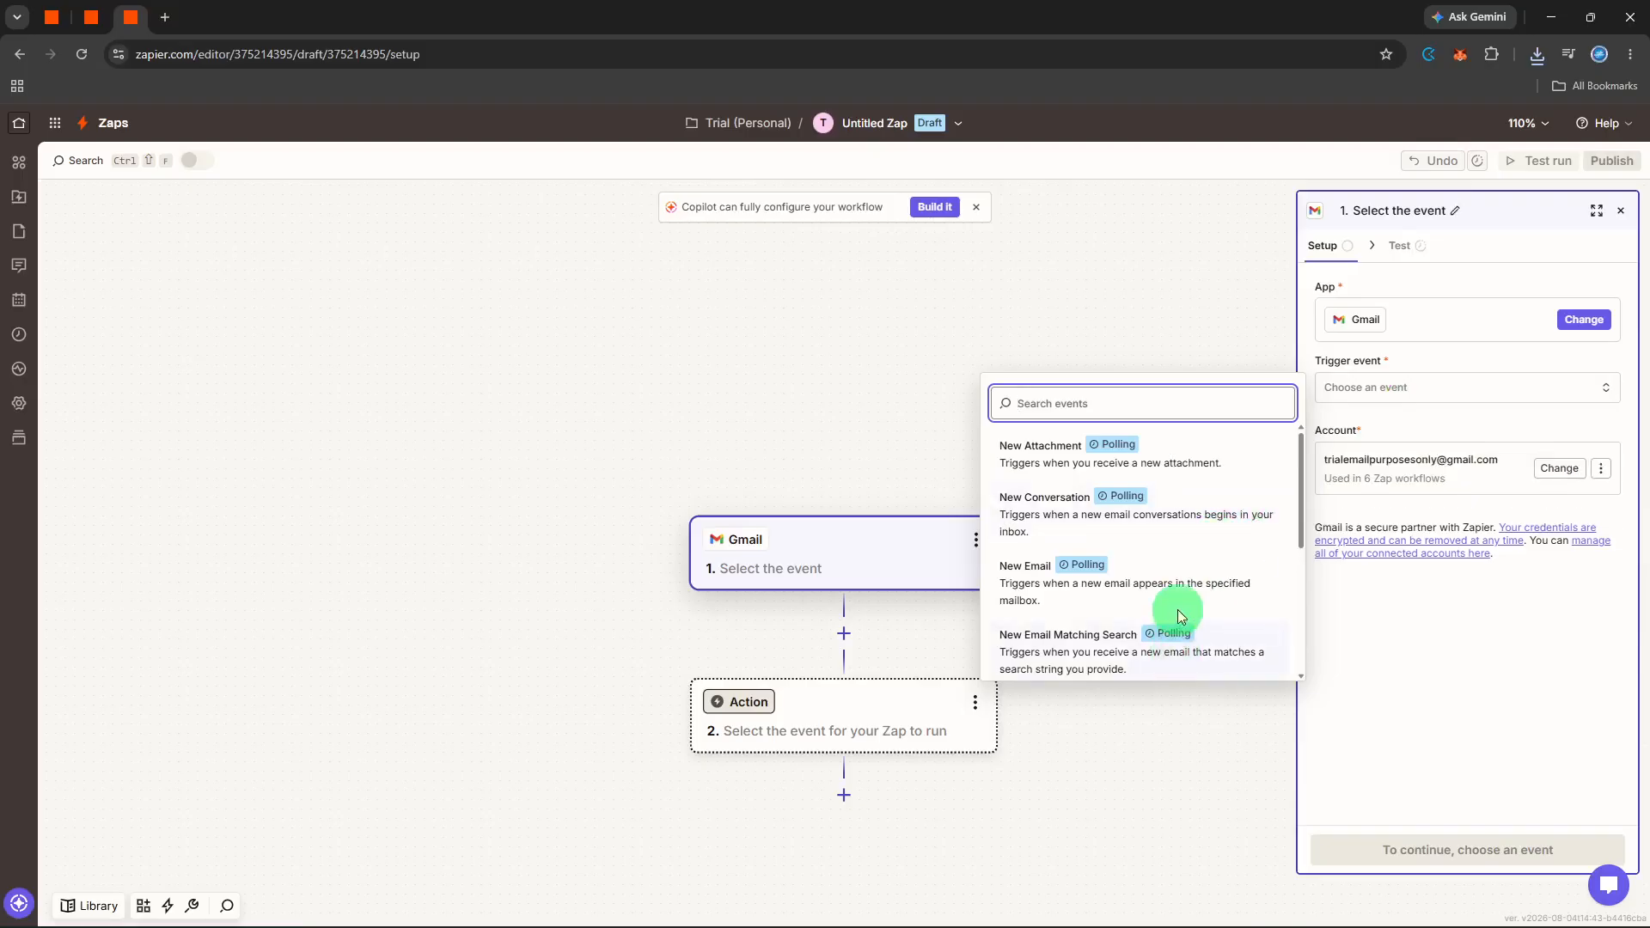
scroll(1179, 617, down, 1)
click(1197, 585)
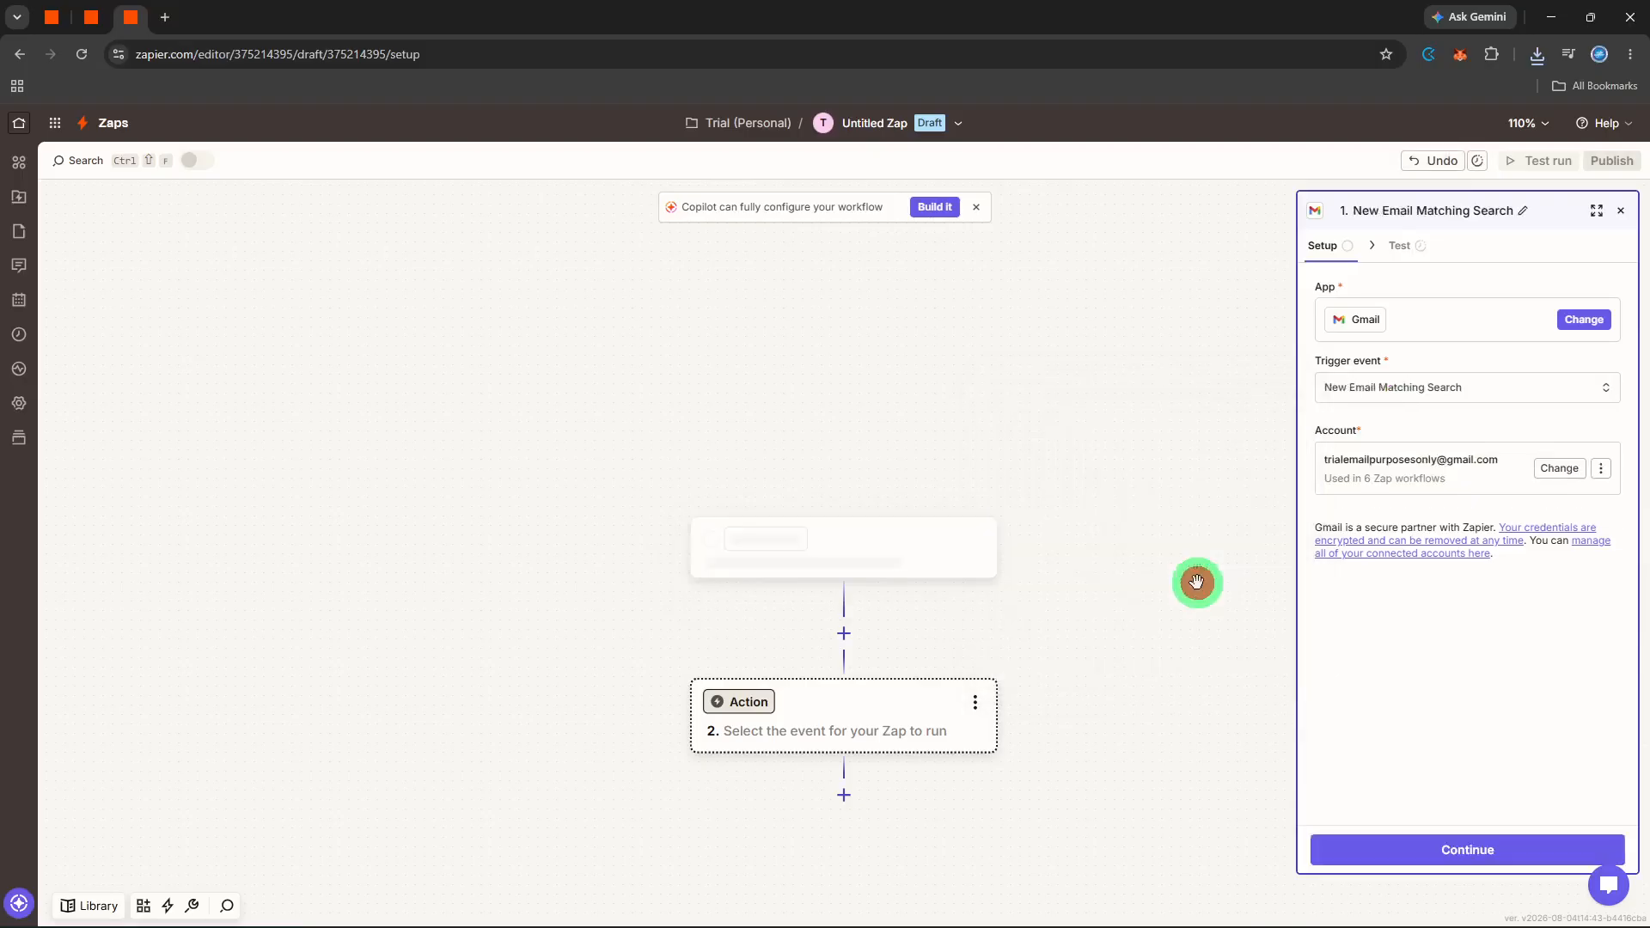
click(1468, 838)
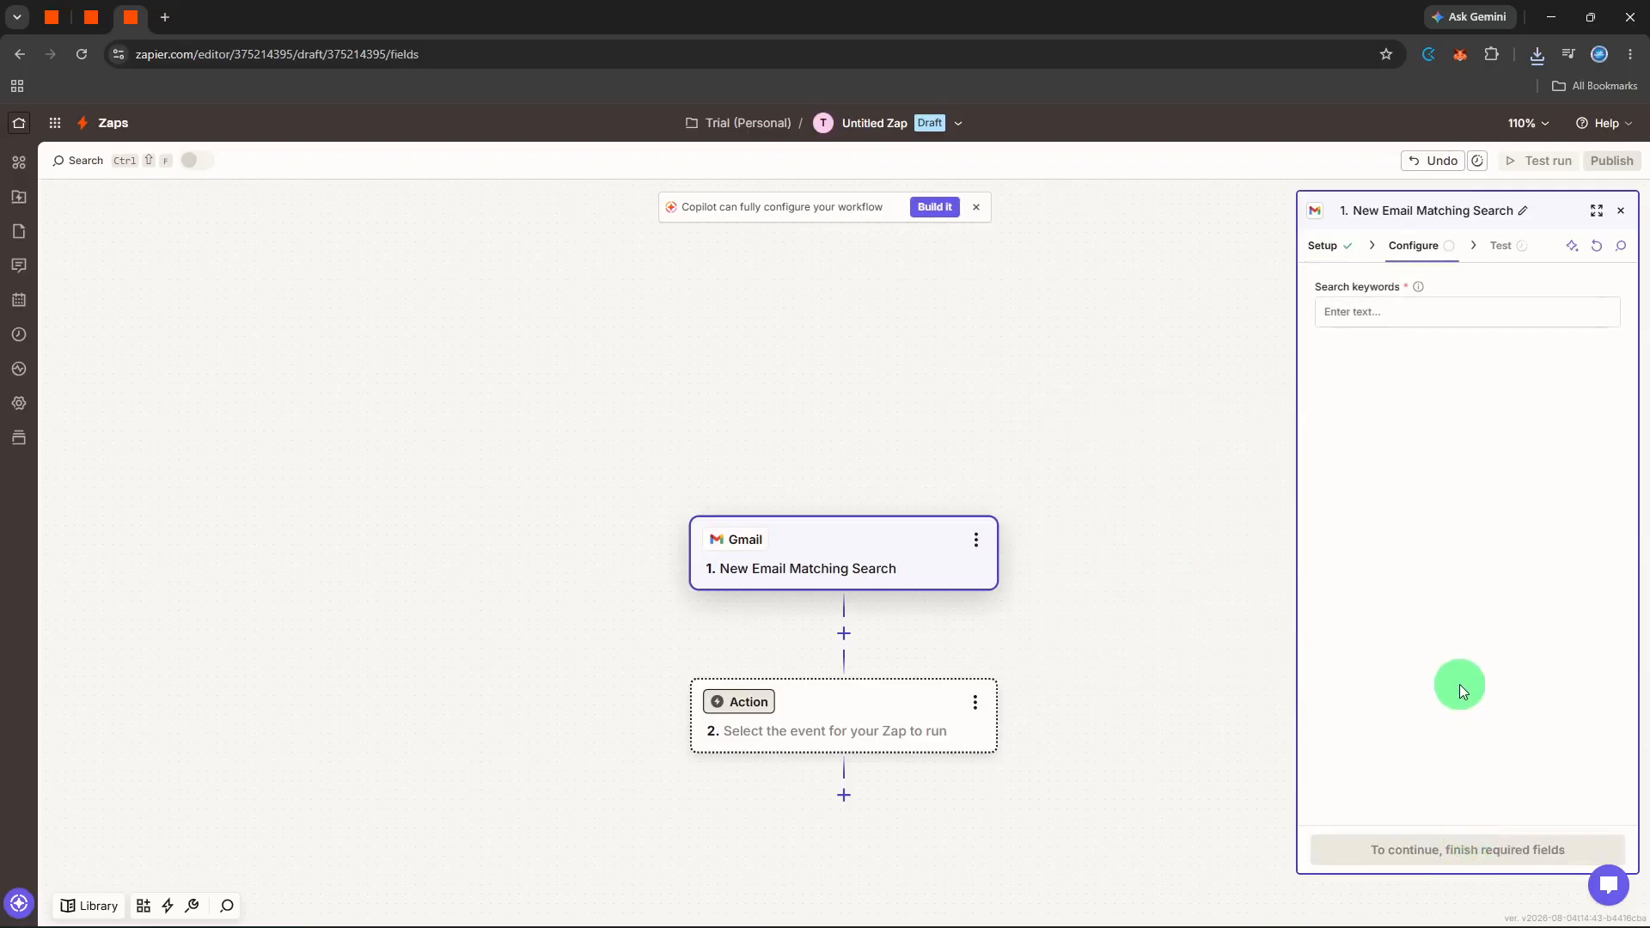
- Set the trigger's search keywords to "To review", and test the trigger, continuing with the Email C record
click(1429, 317)
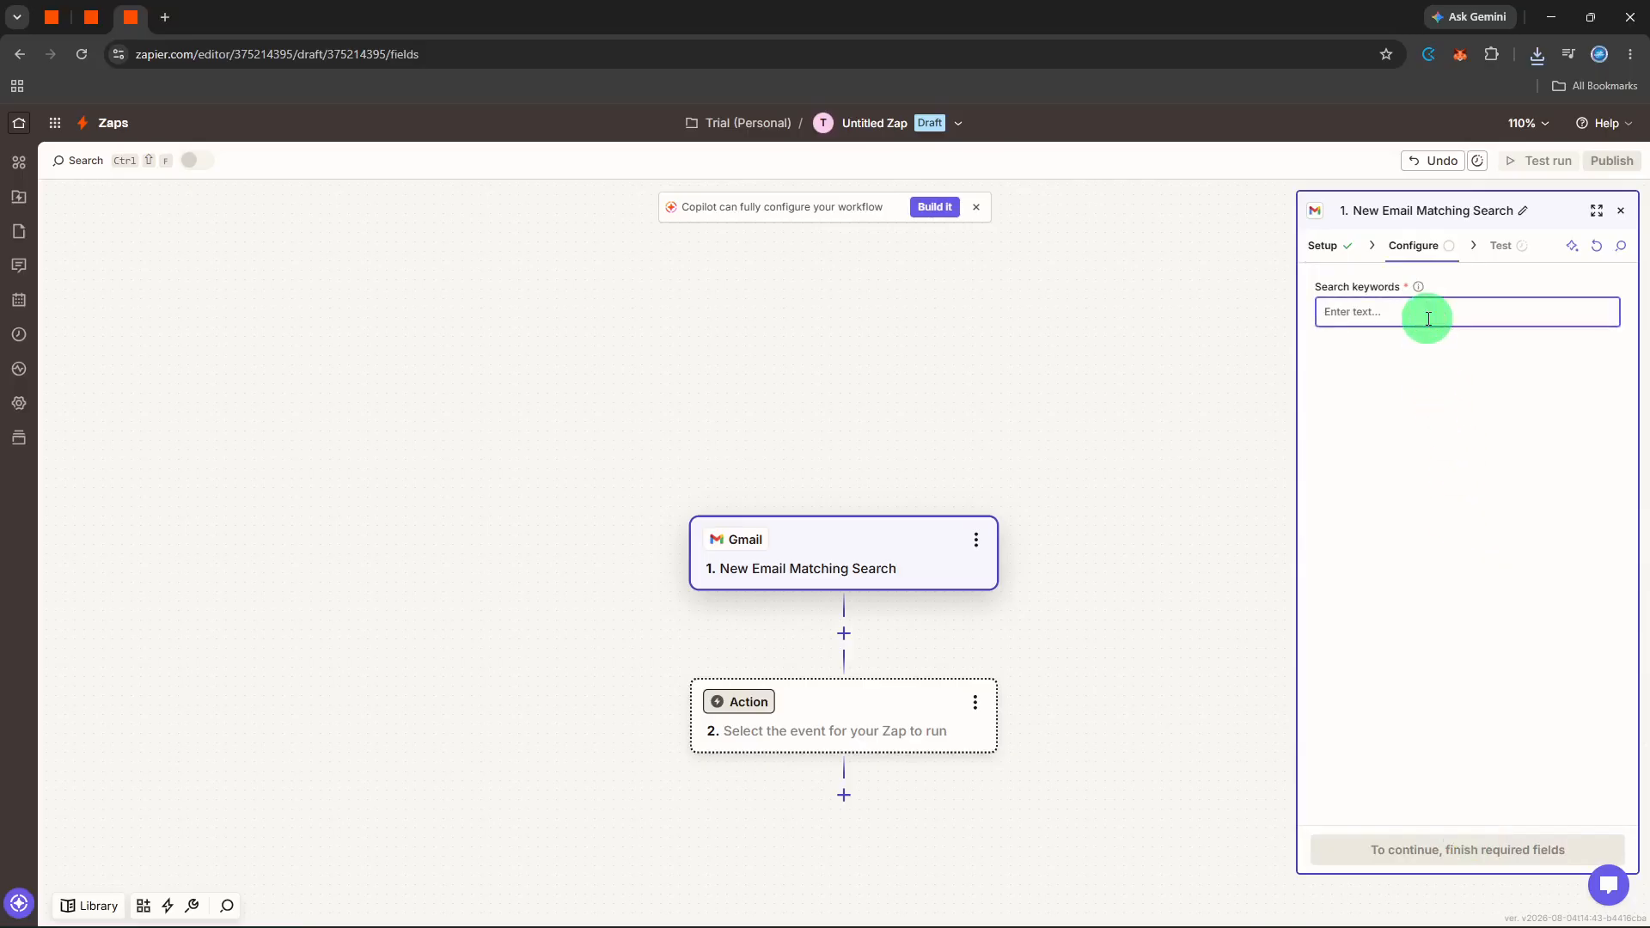
text(To)
text(review)
click(1428, 765)
click(1437, 843)
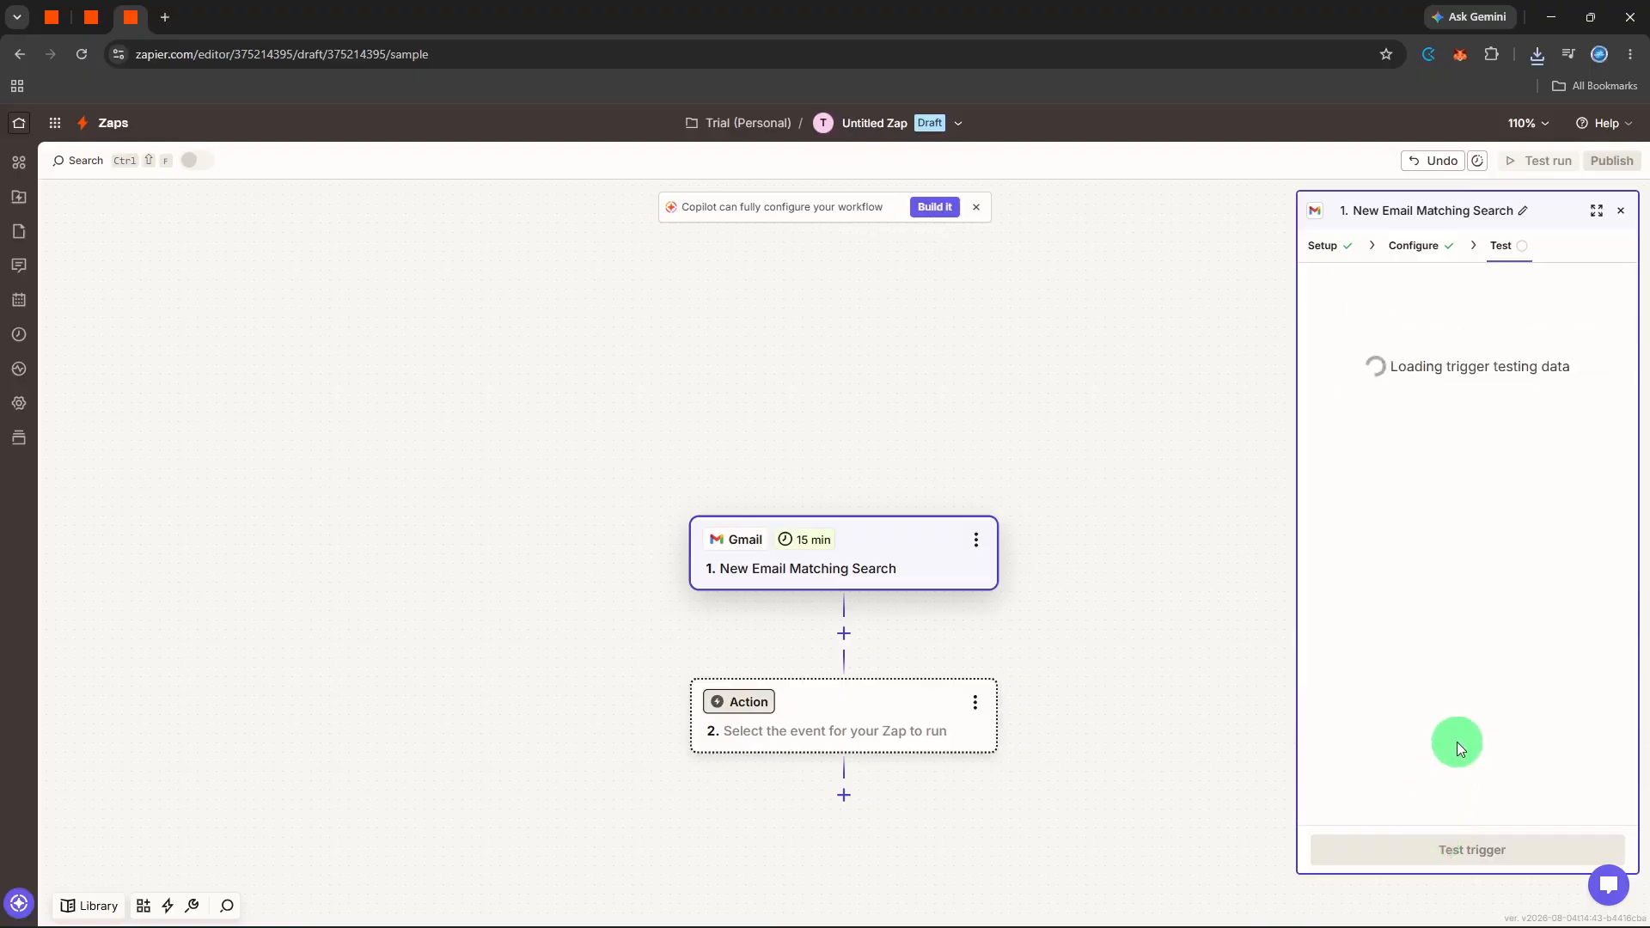
click(1449, 848)
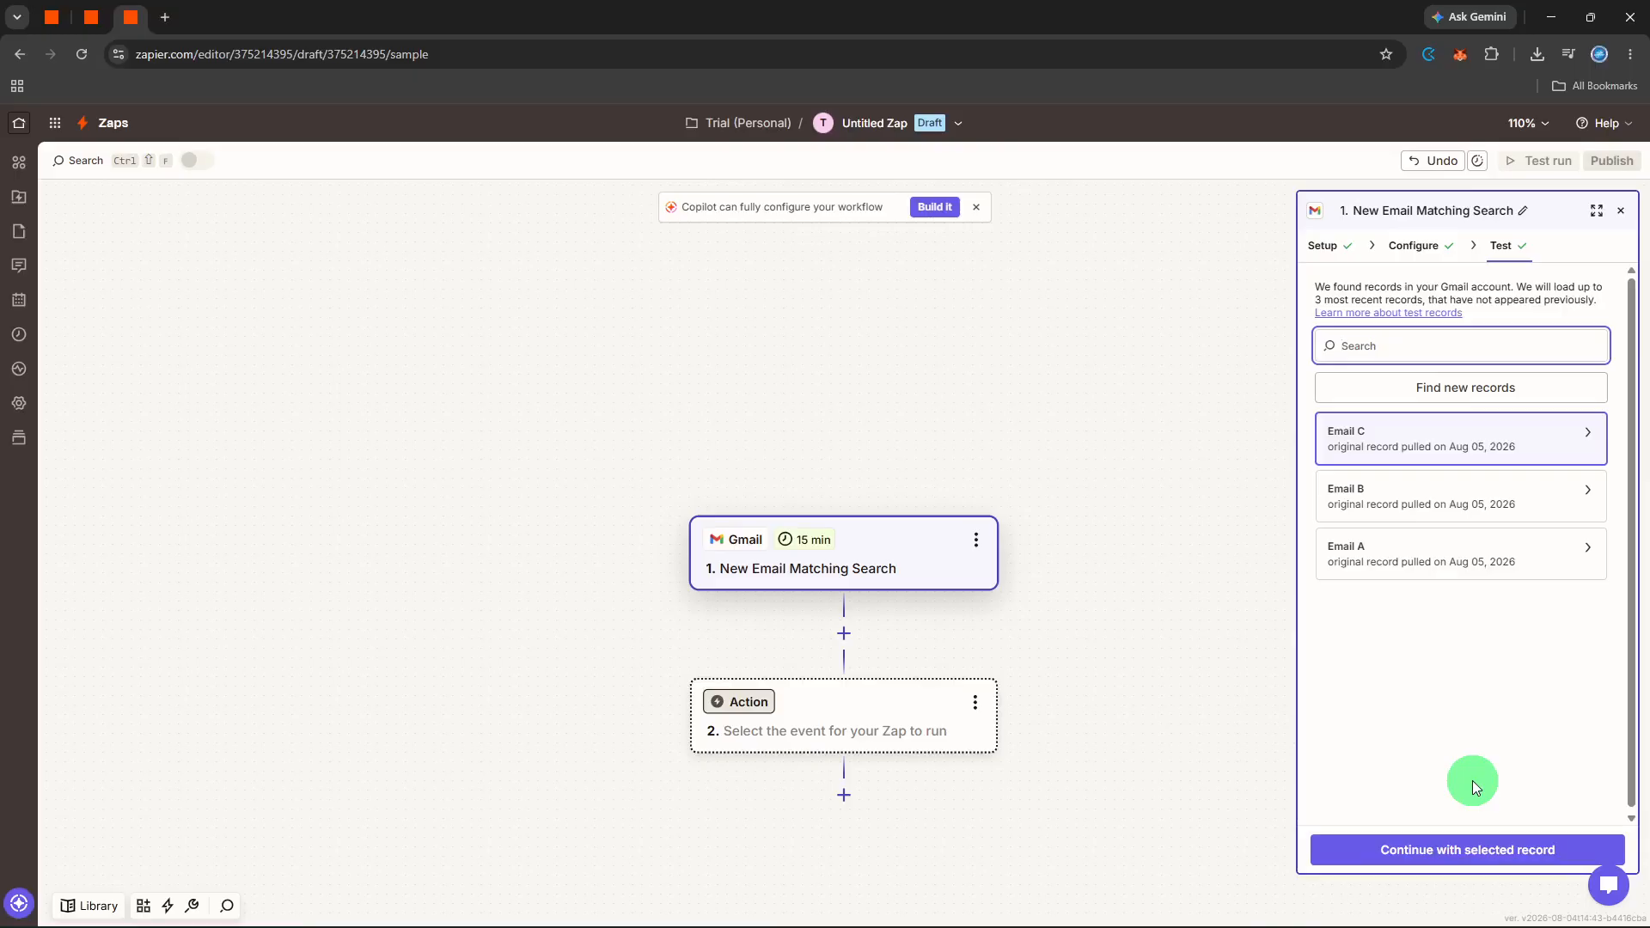
click(1471, 849)
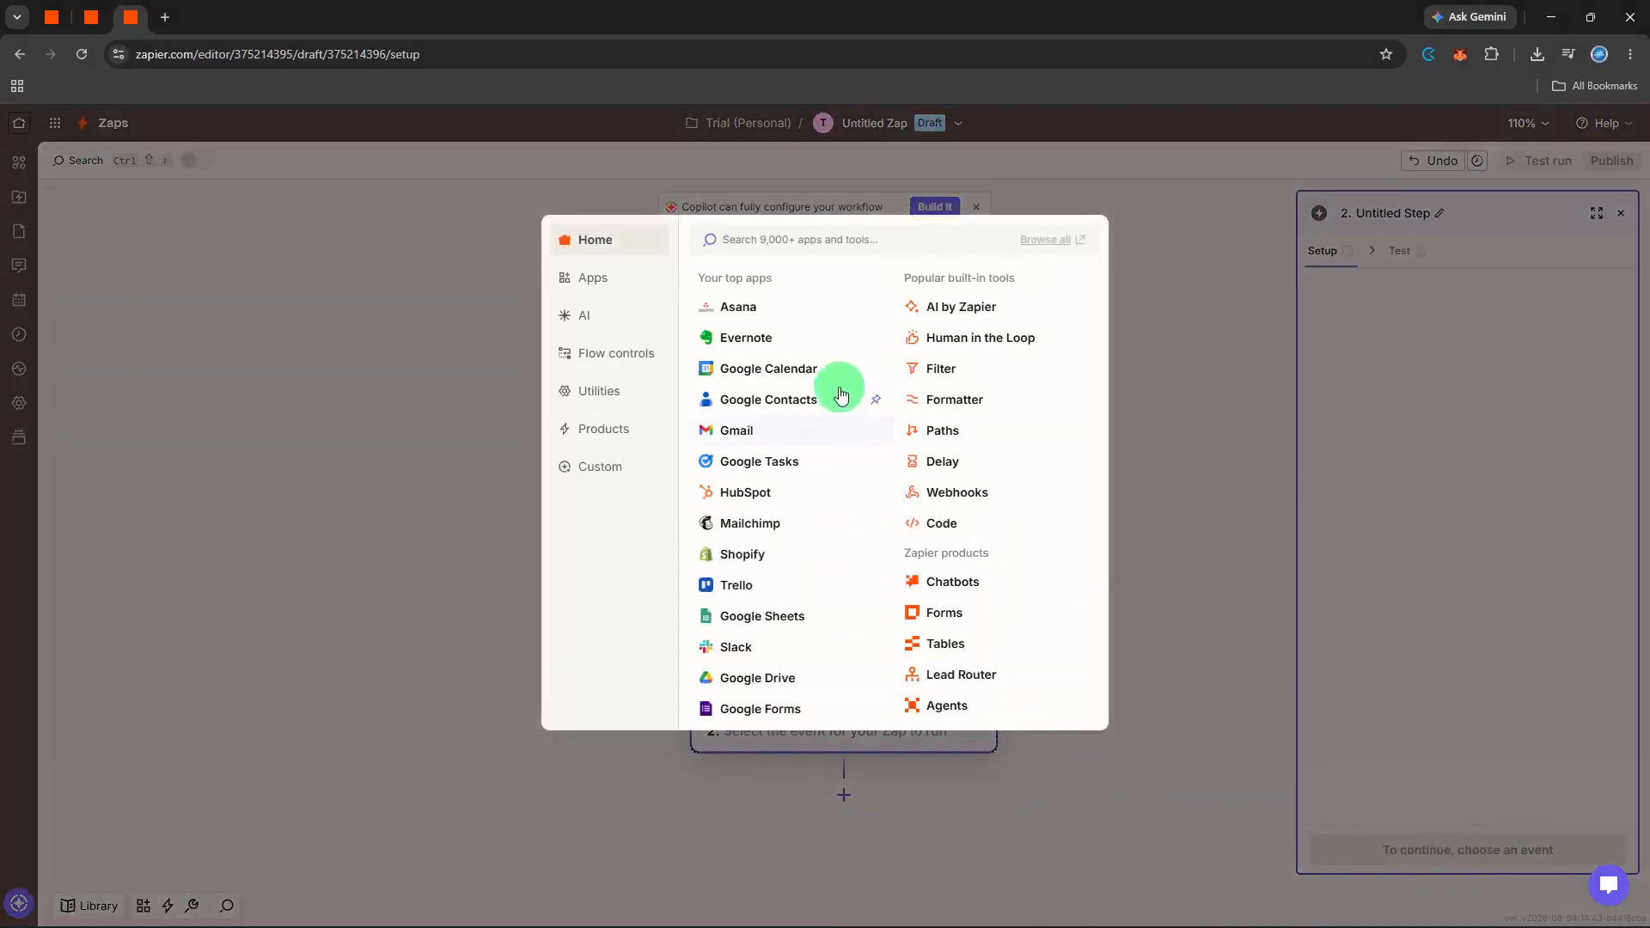
- Add Airtable as the action app with the Create or Update Record event and continue to its configuration
text(airt)
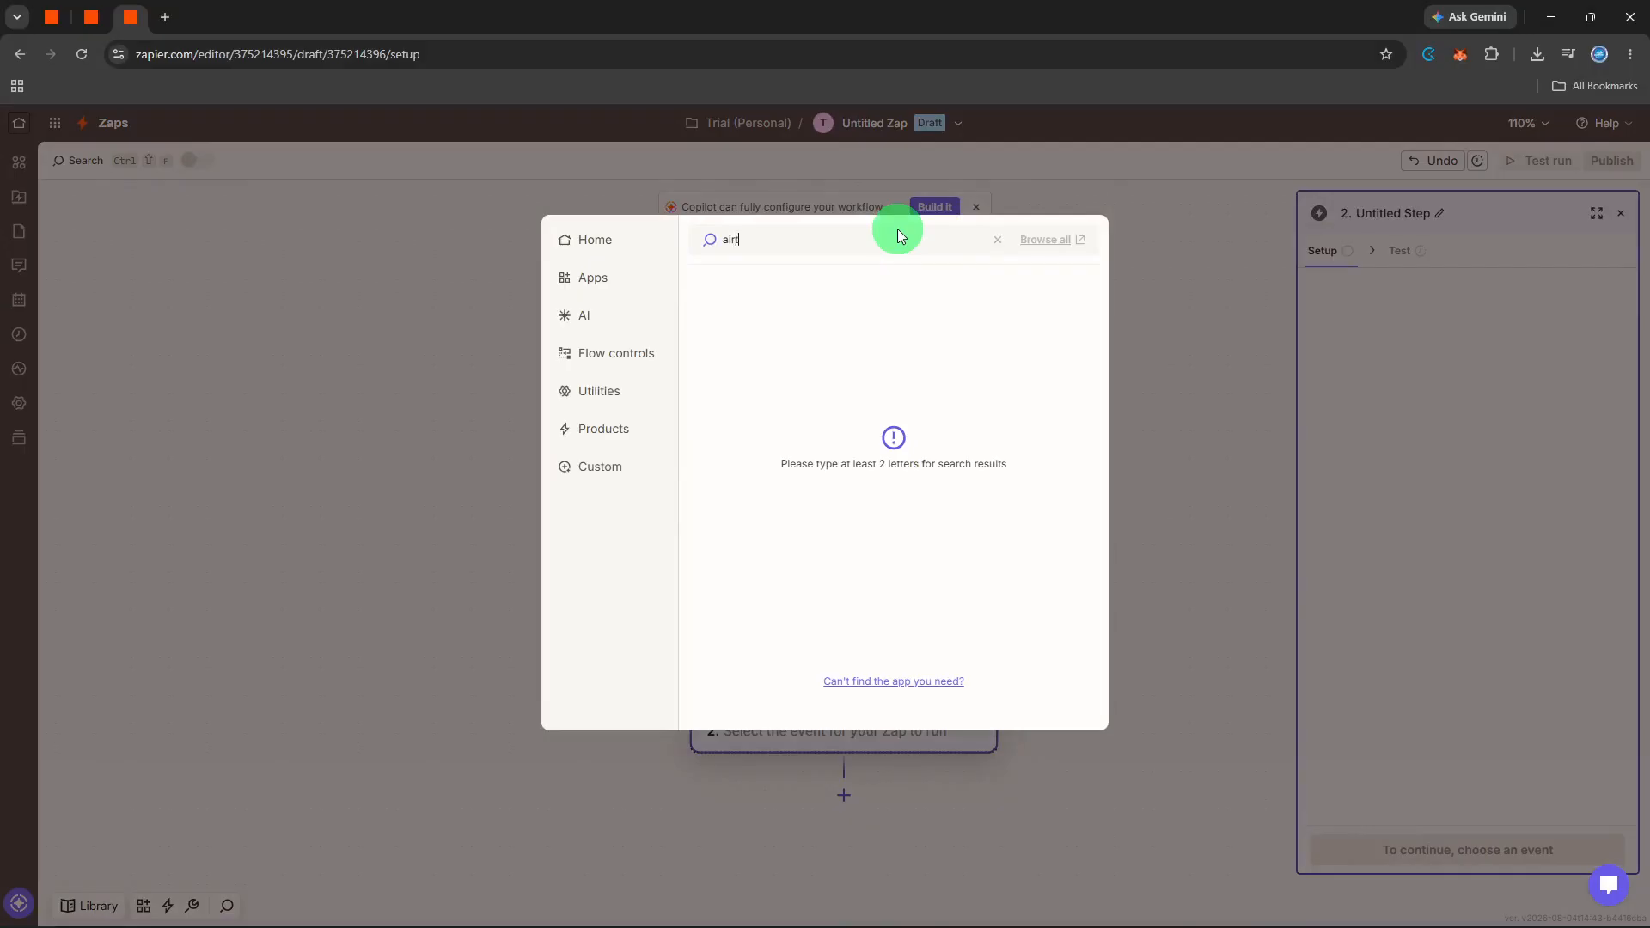
text(abe)
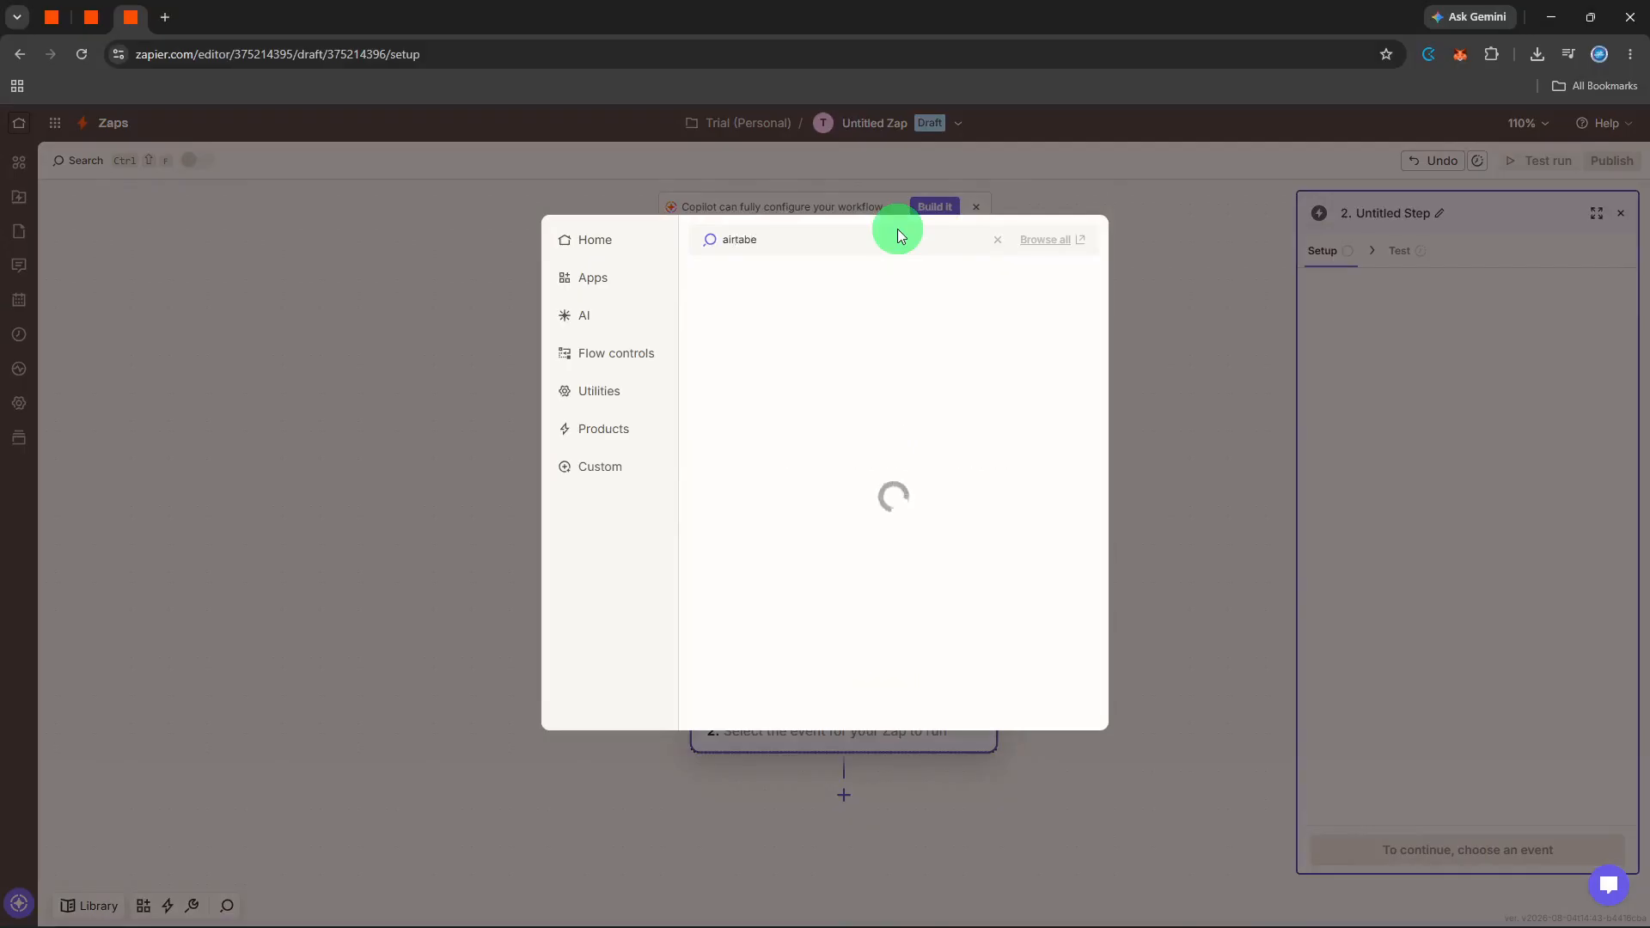
key(BackSpace)
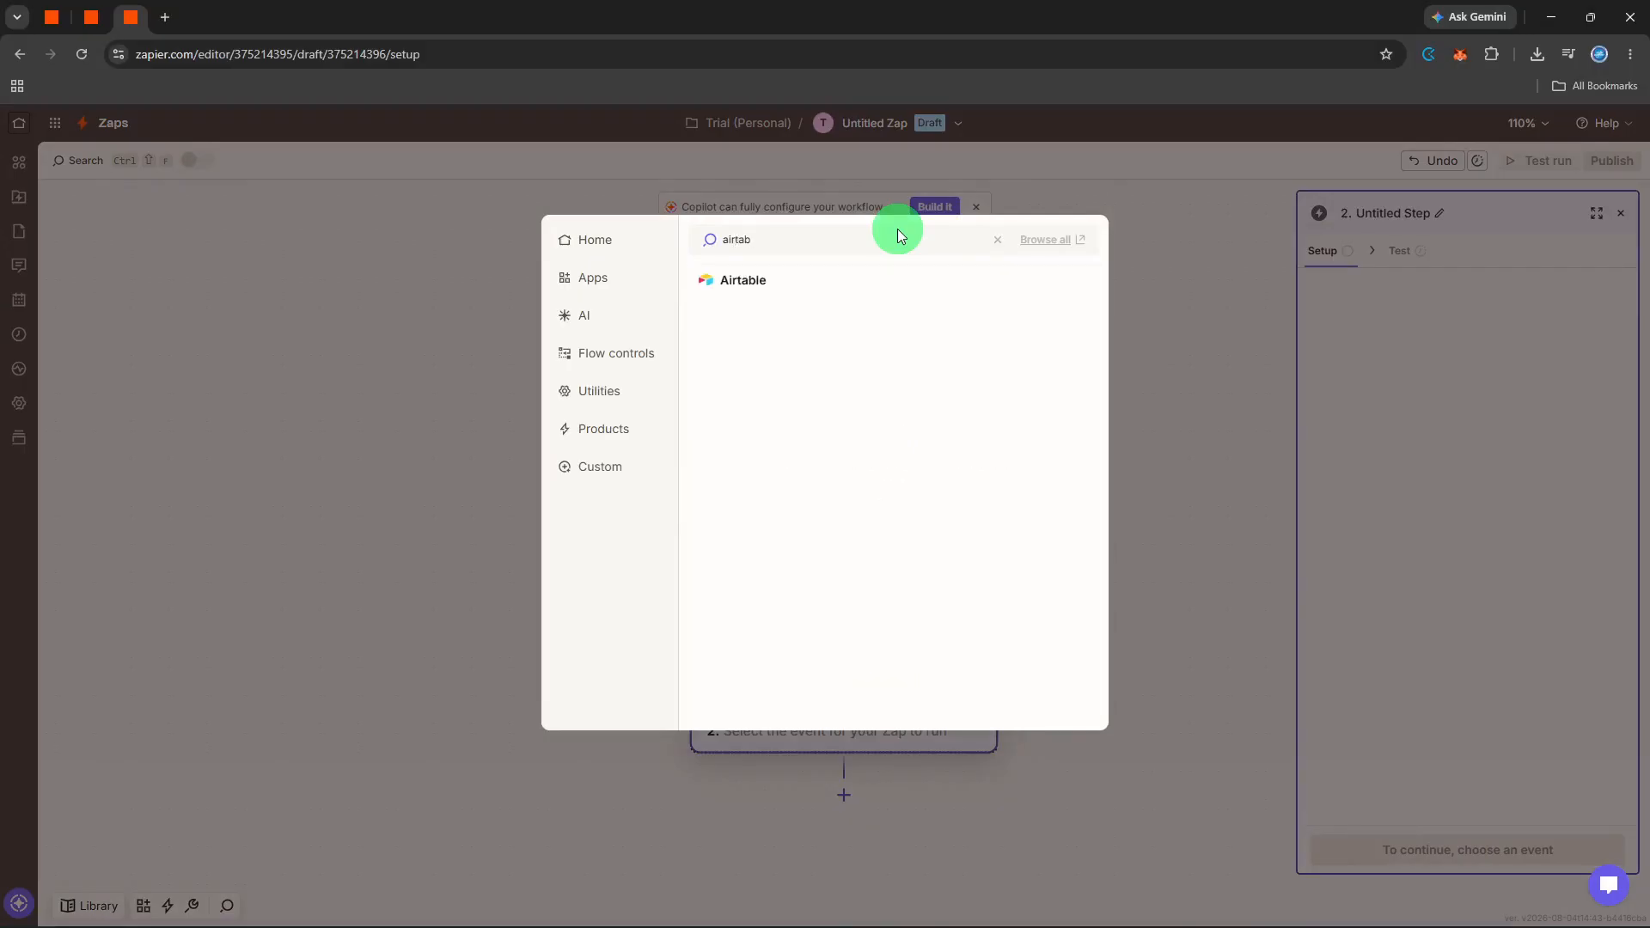
click(893, 279)
click(1379, 388)
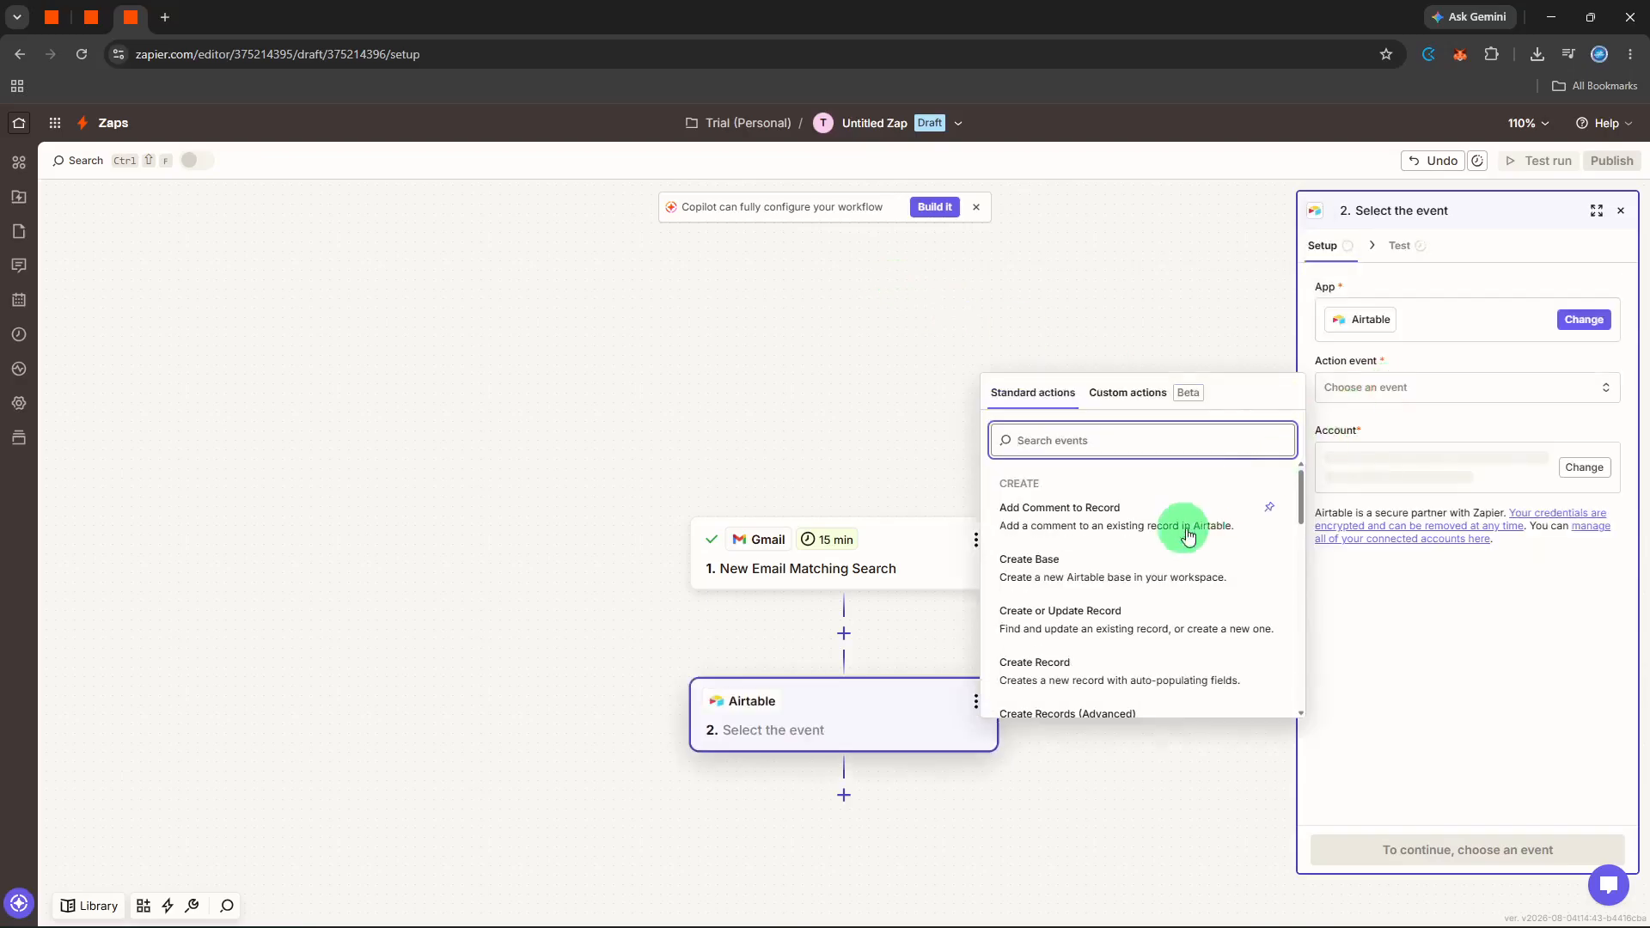
click(1124, 612)
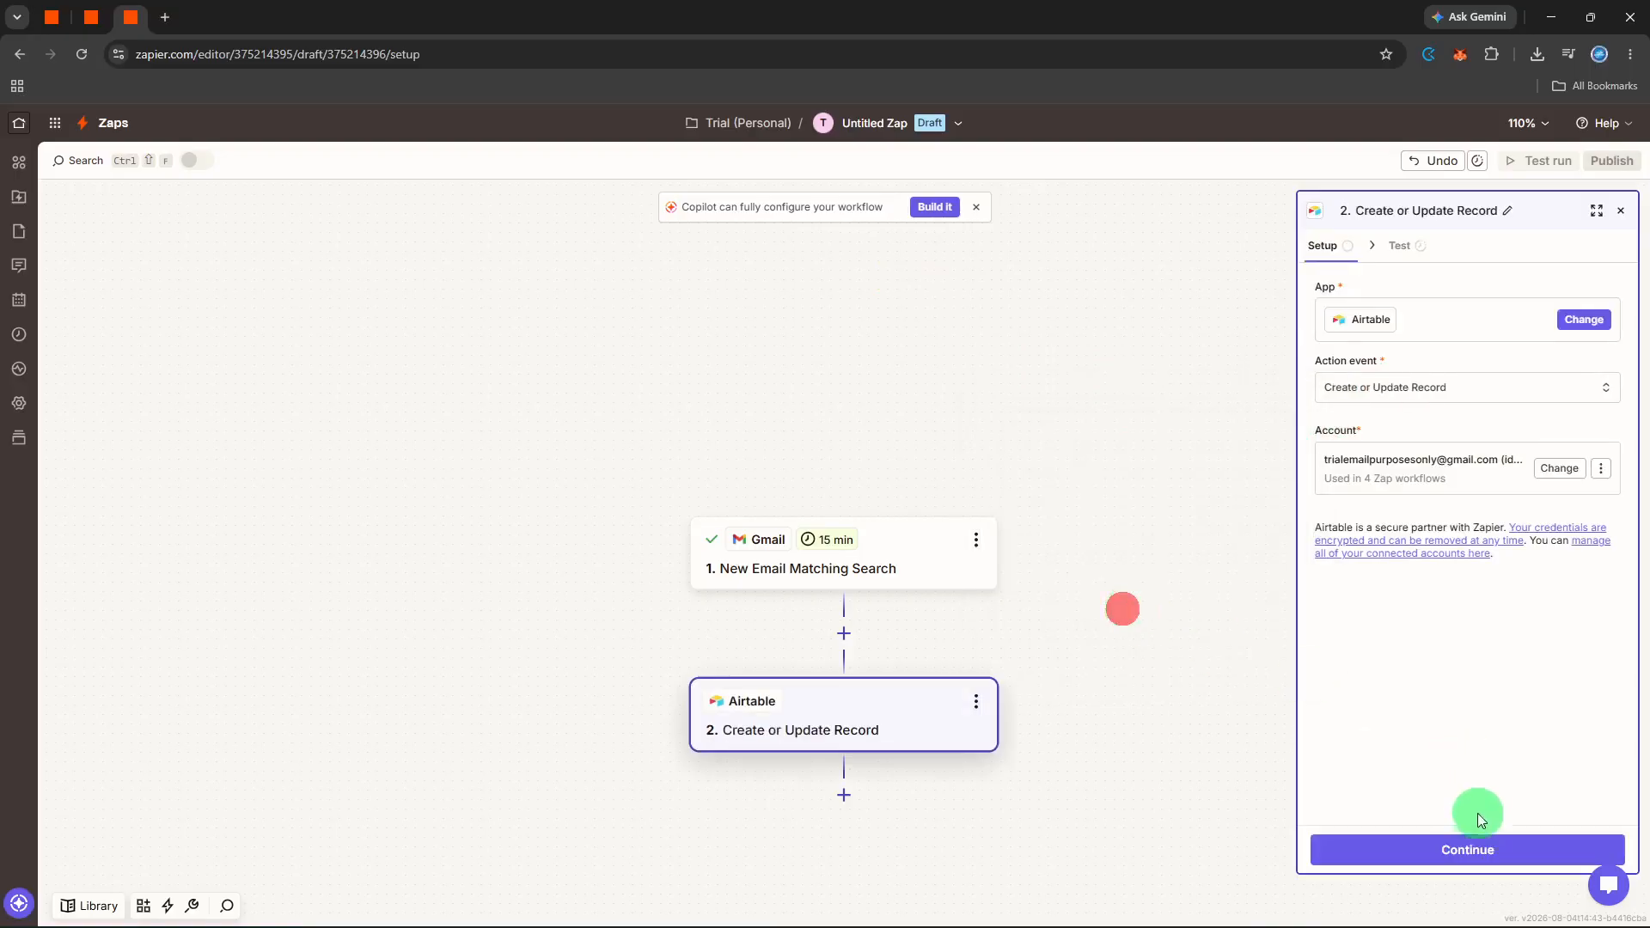
click(1478, 850)
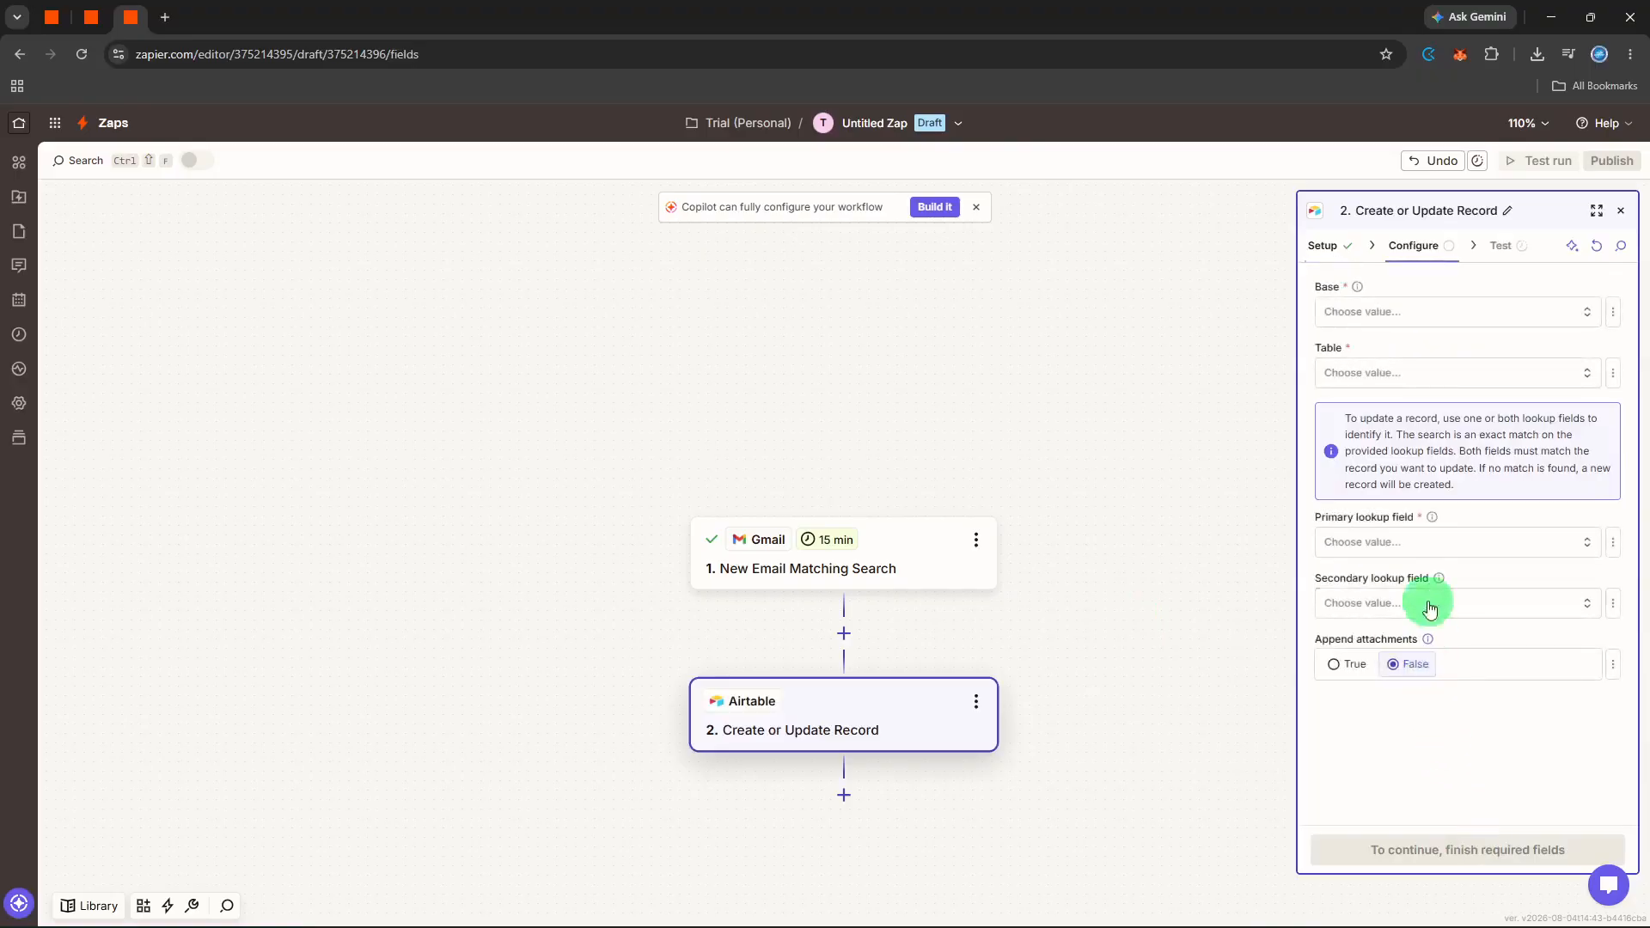
- Point the Airtable action to the Employee Related base and Employee Projects table, with Name as the primary lookup field
click(1452, 314)
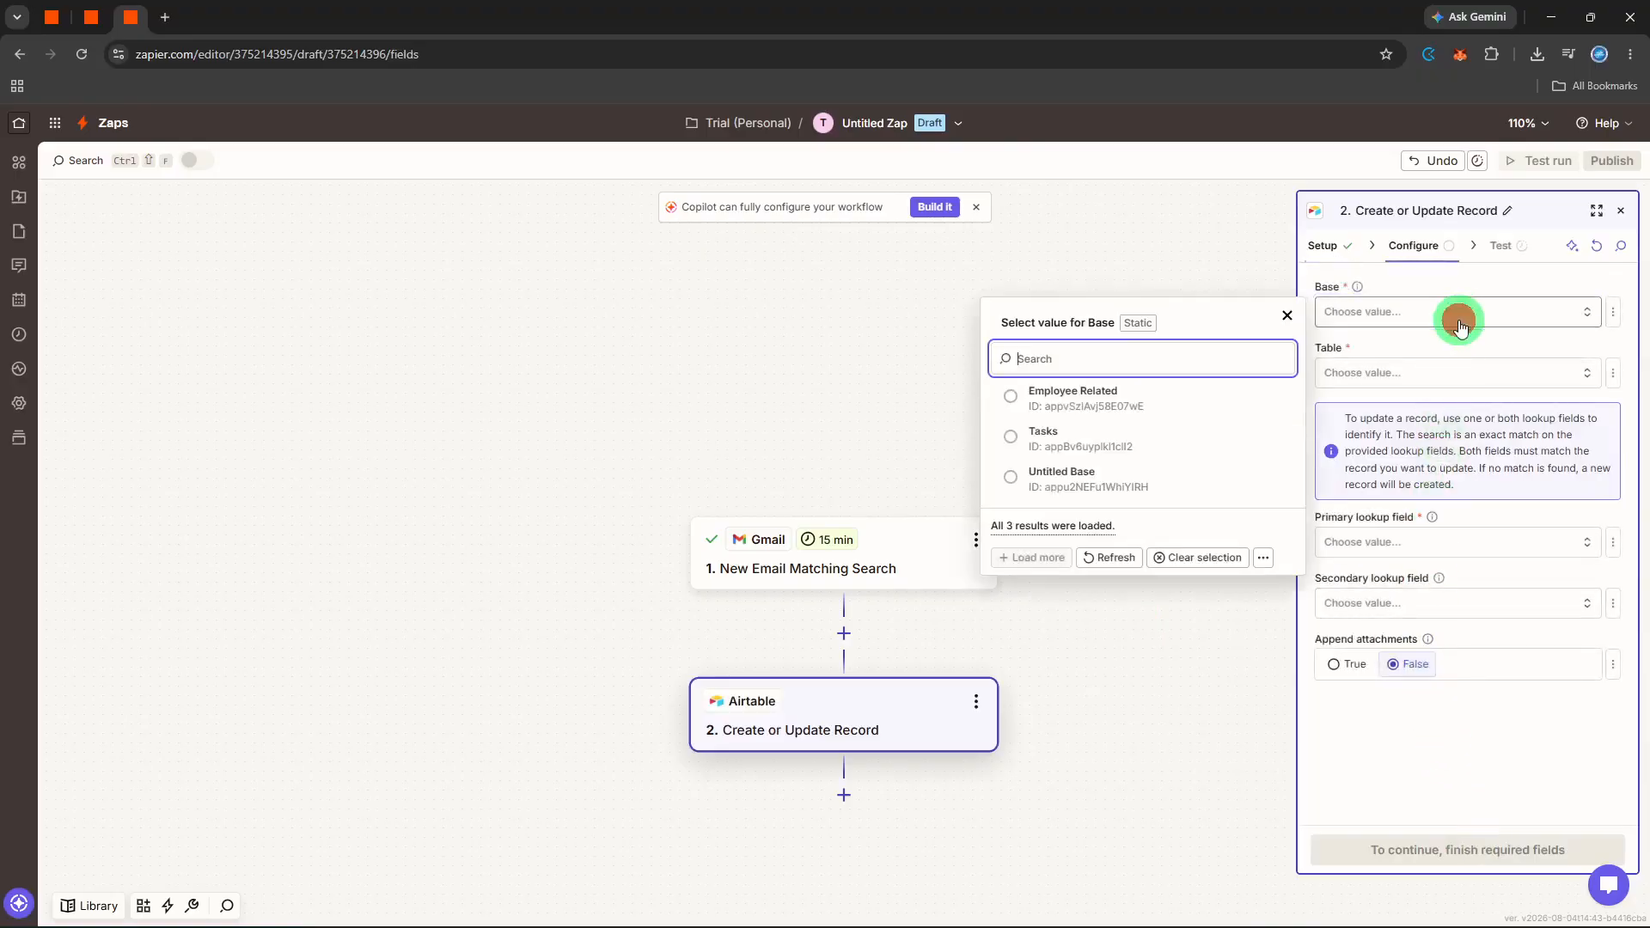
click(1190, 400)
click(1332, 376)
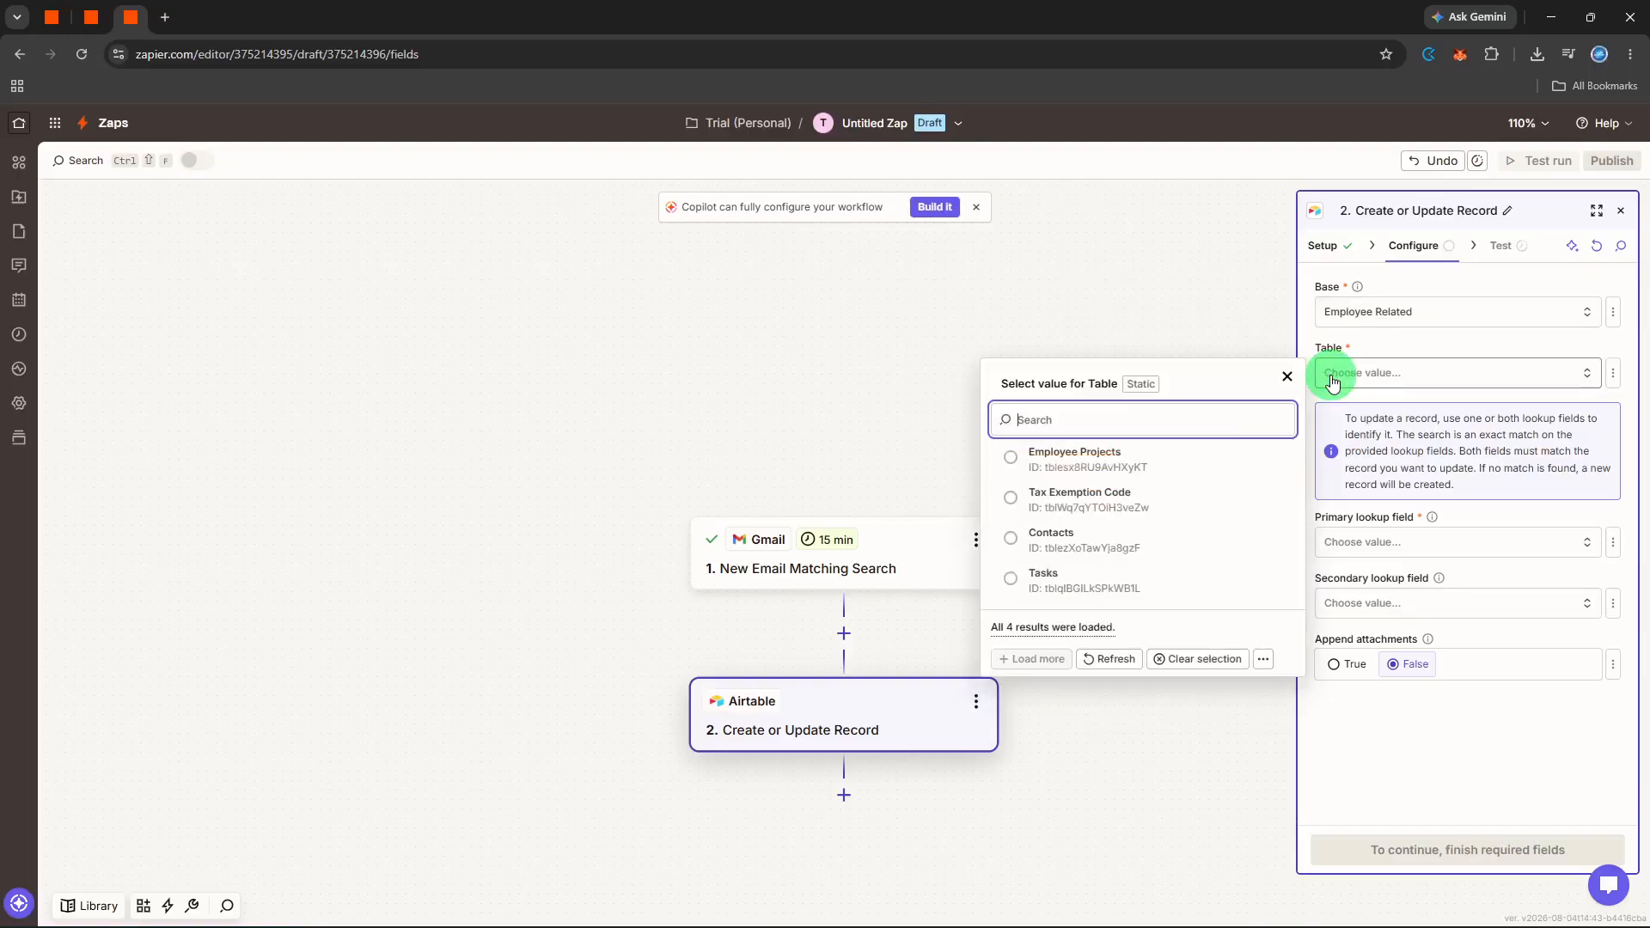
click(1219, 451)
click(1444, 554)
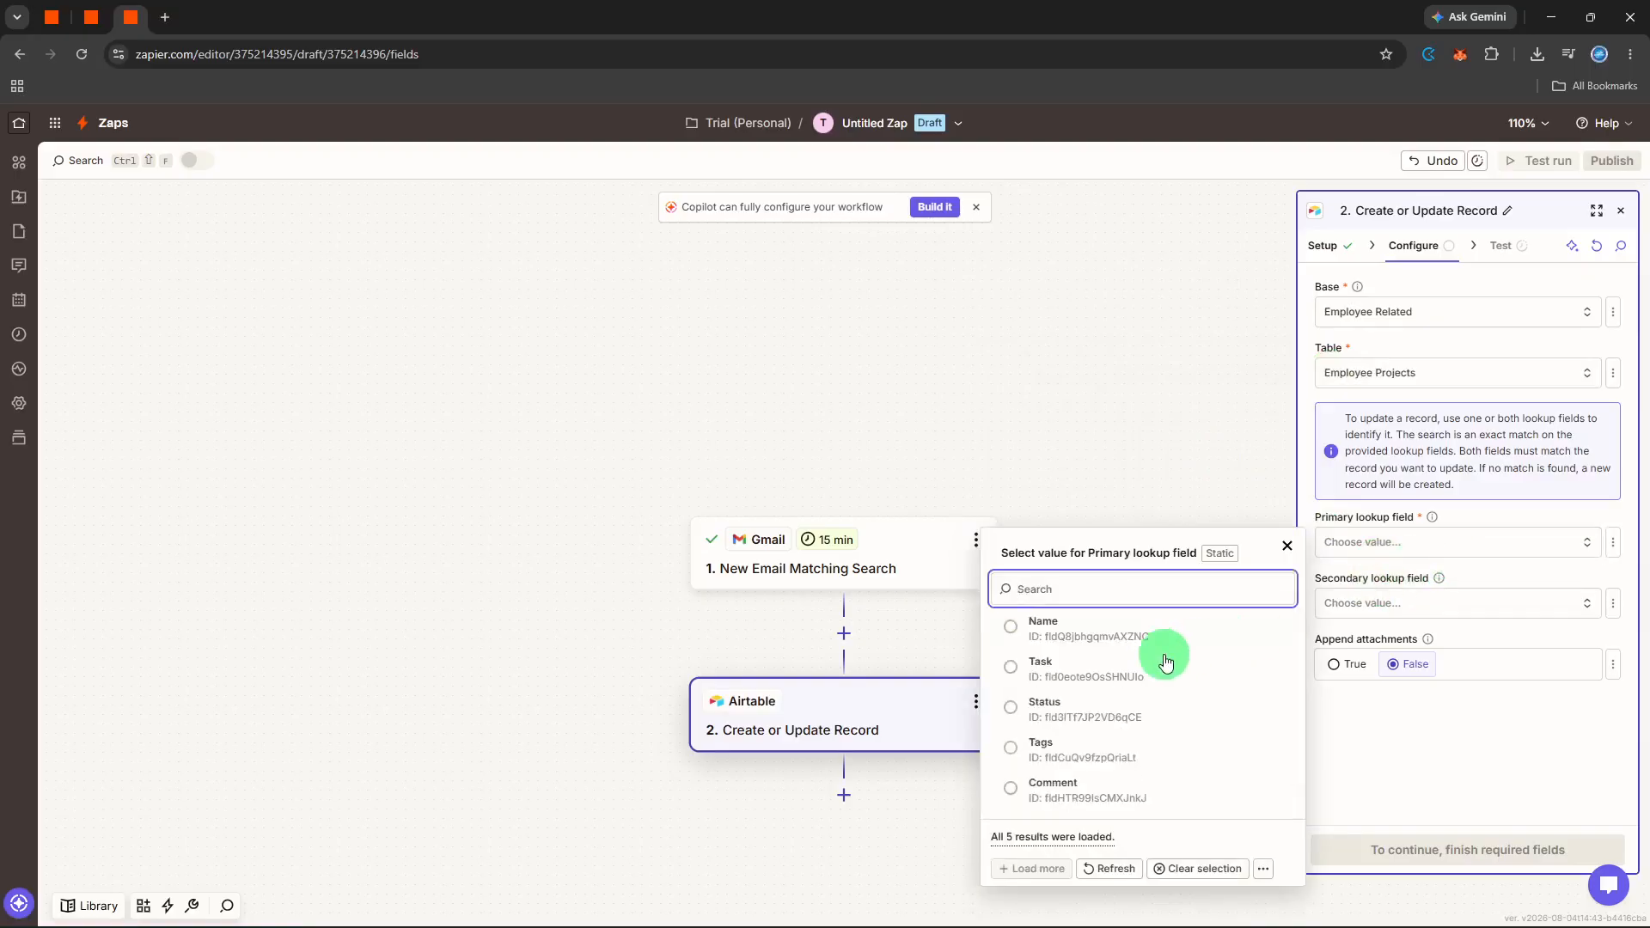
click(1168, 634)
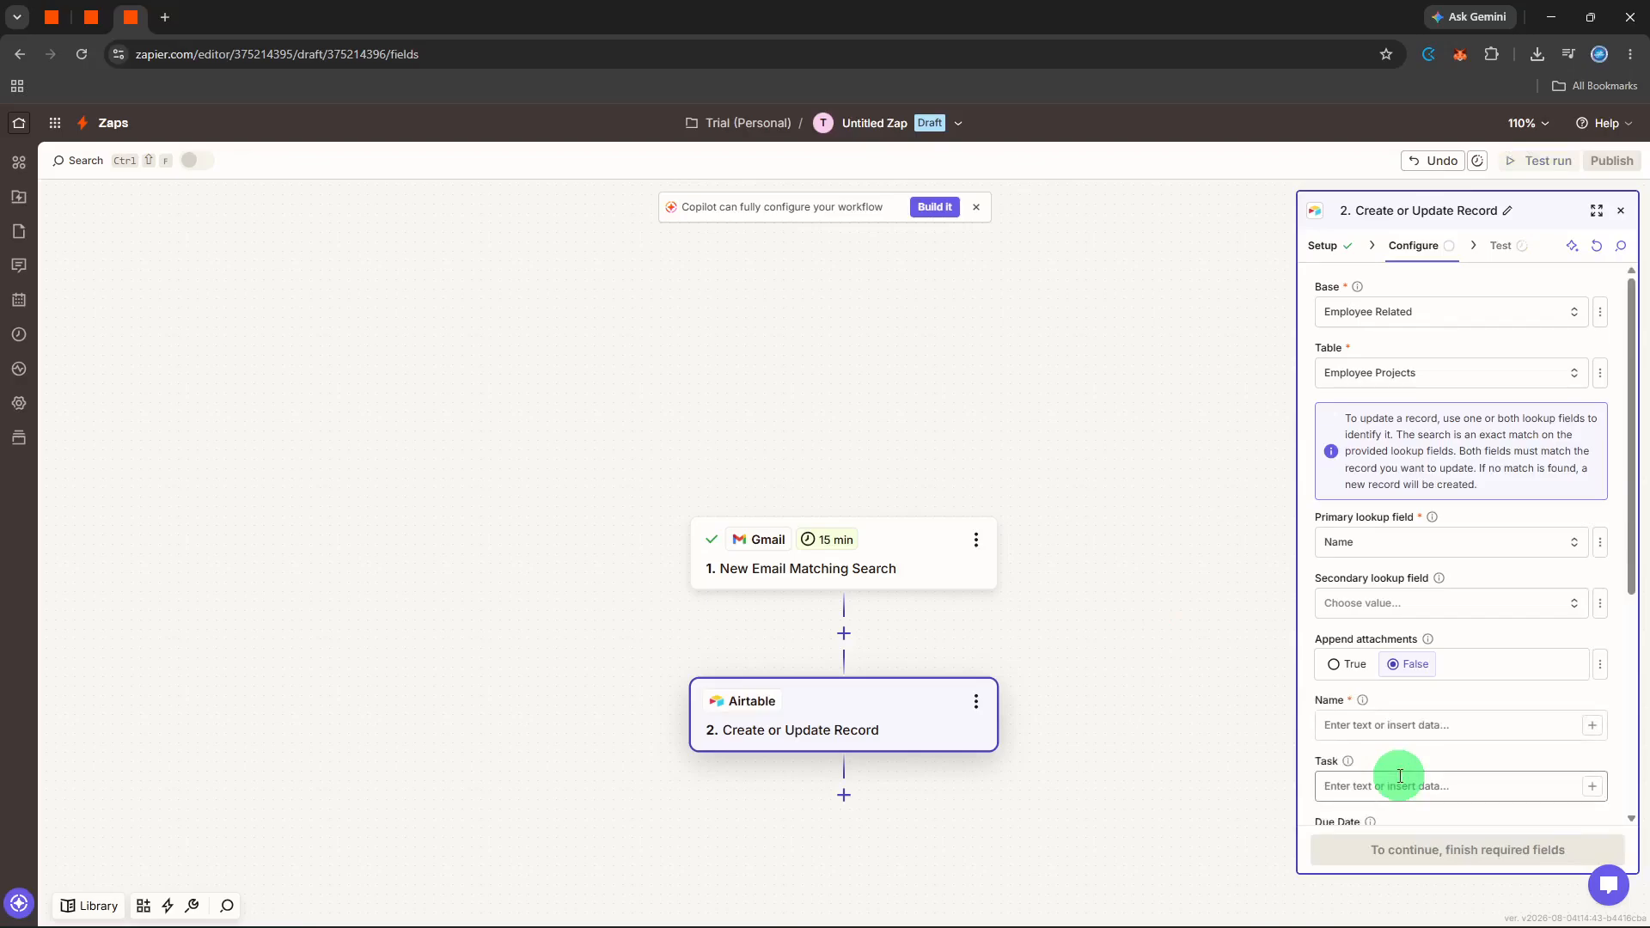
- Fill the record's Name field with "To Review" followed by the Gmail From Name data
click(1419, 722)
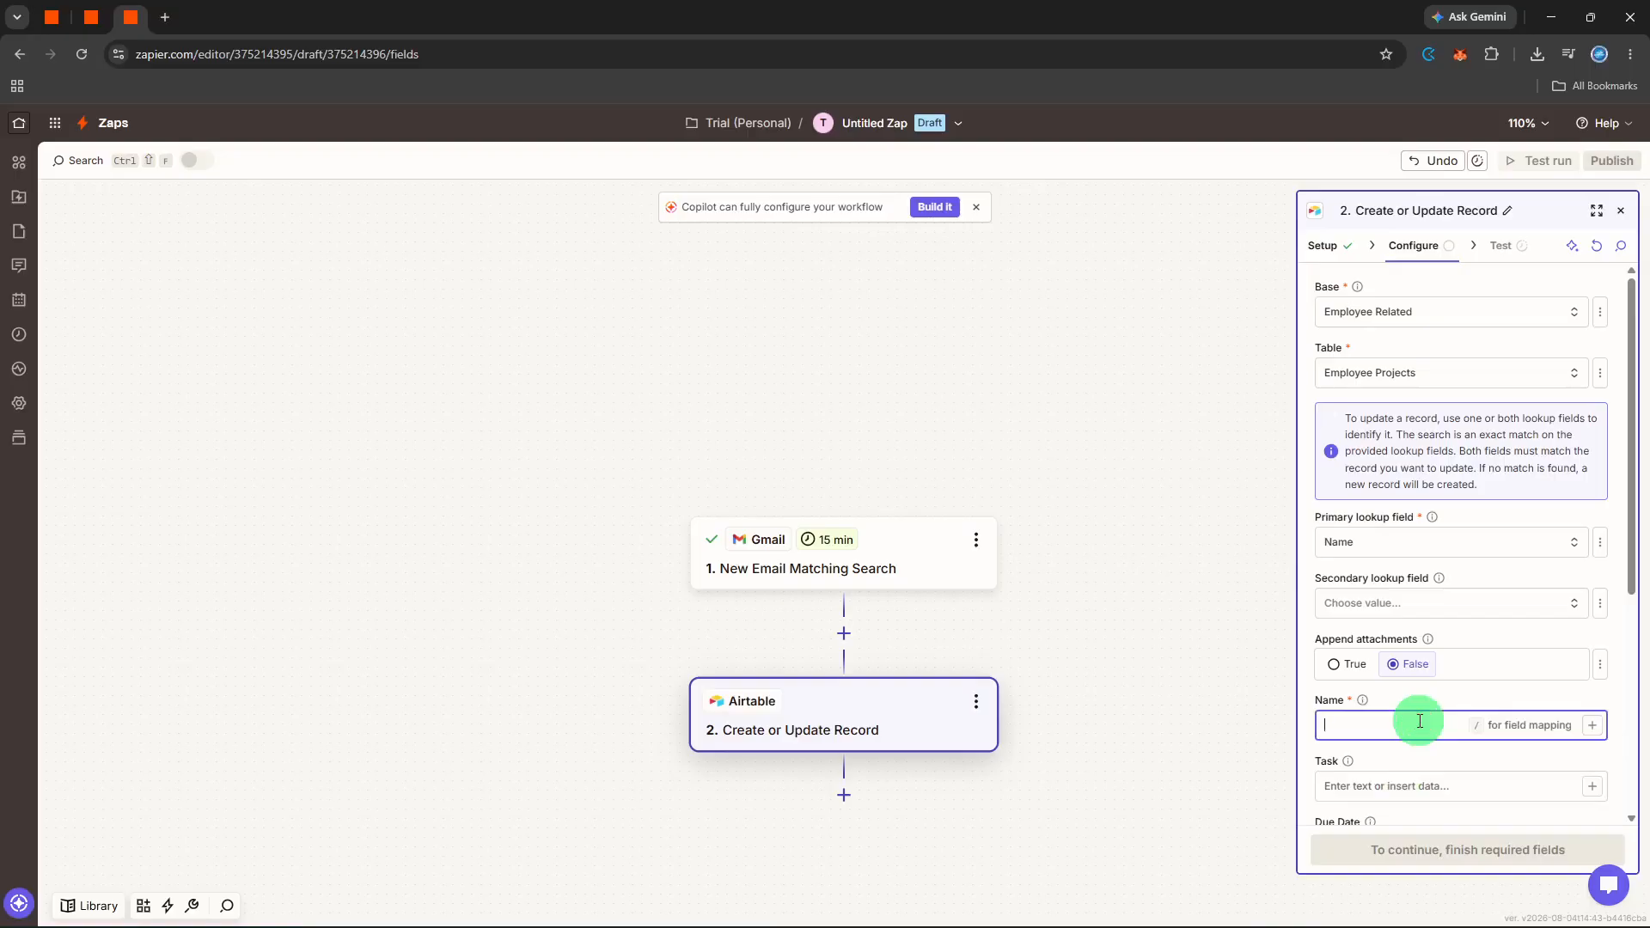
text(s)
key(BackSpace)
text(t)
key(BackSpace)
text(To Review)
scroll(1420, 721, down, 2)
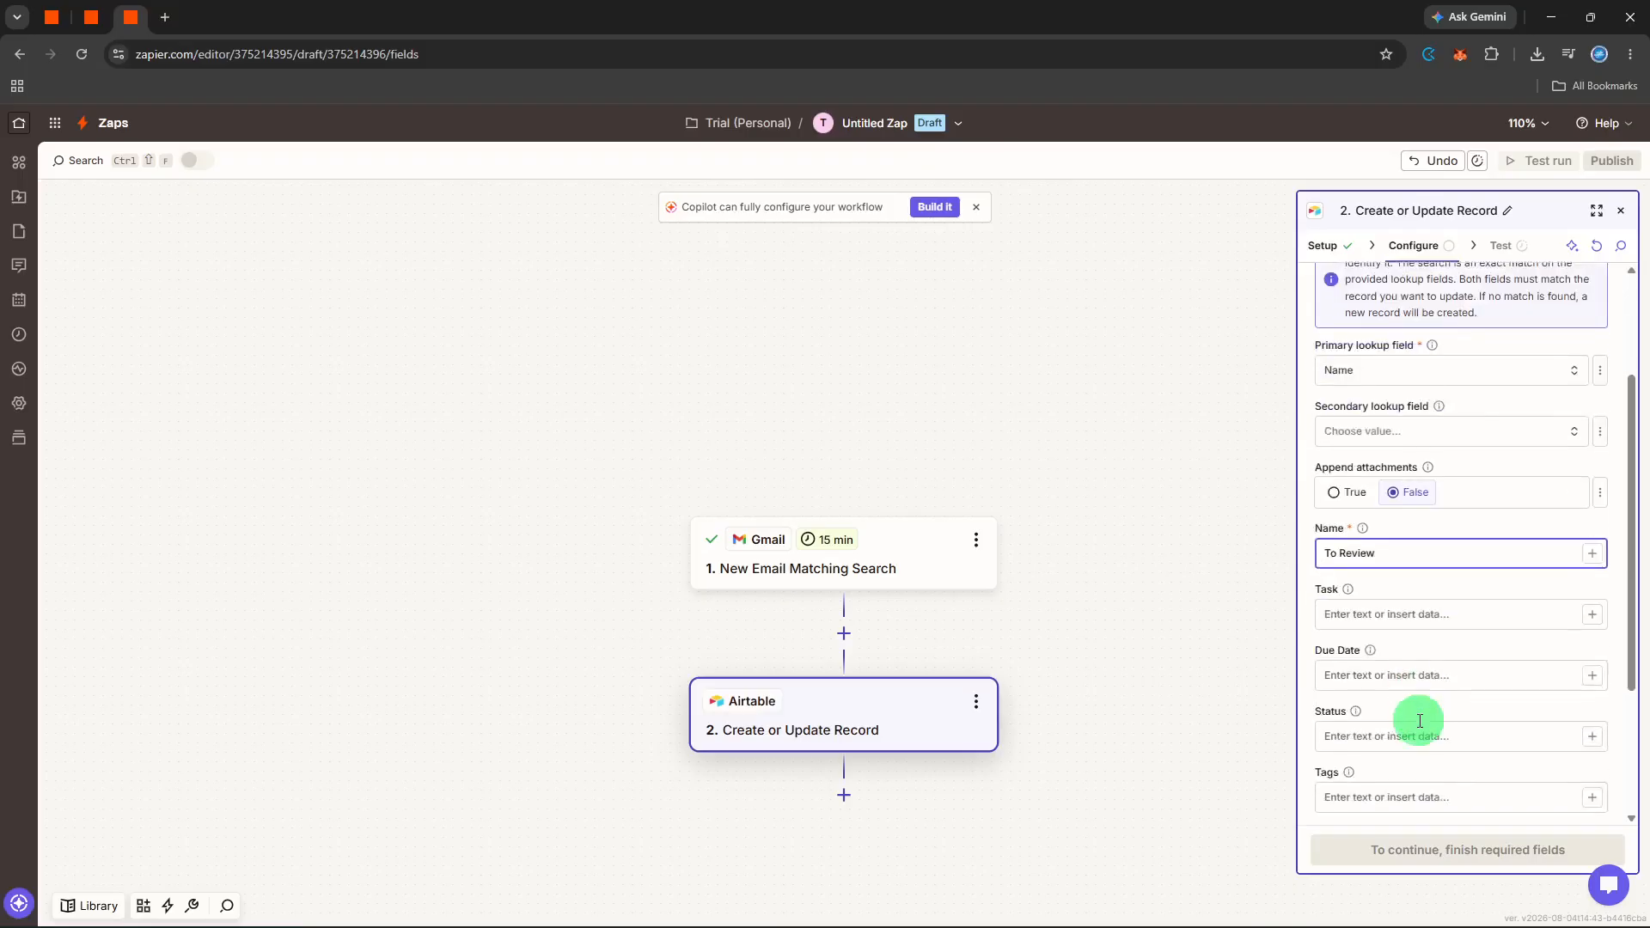
click(1592, 553)
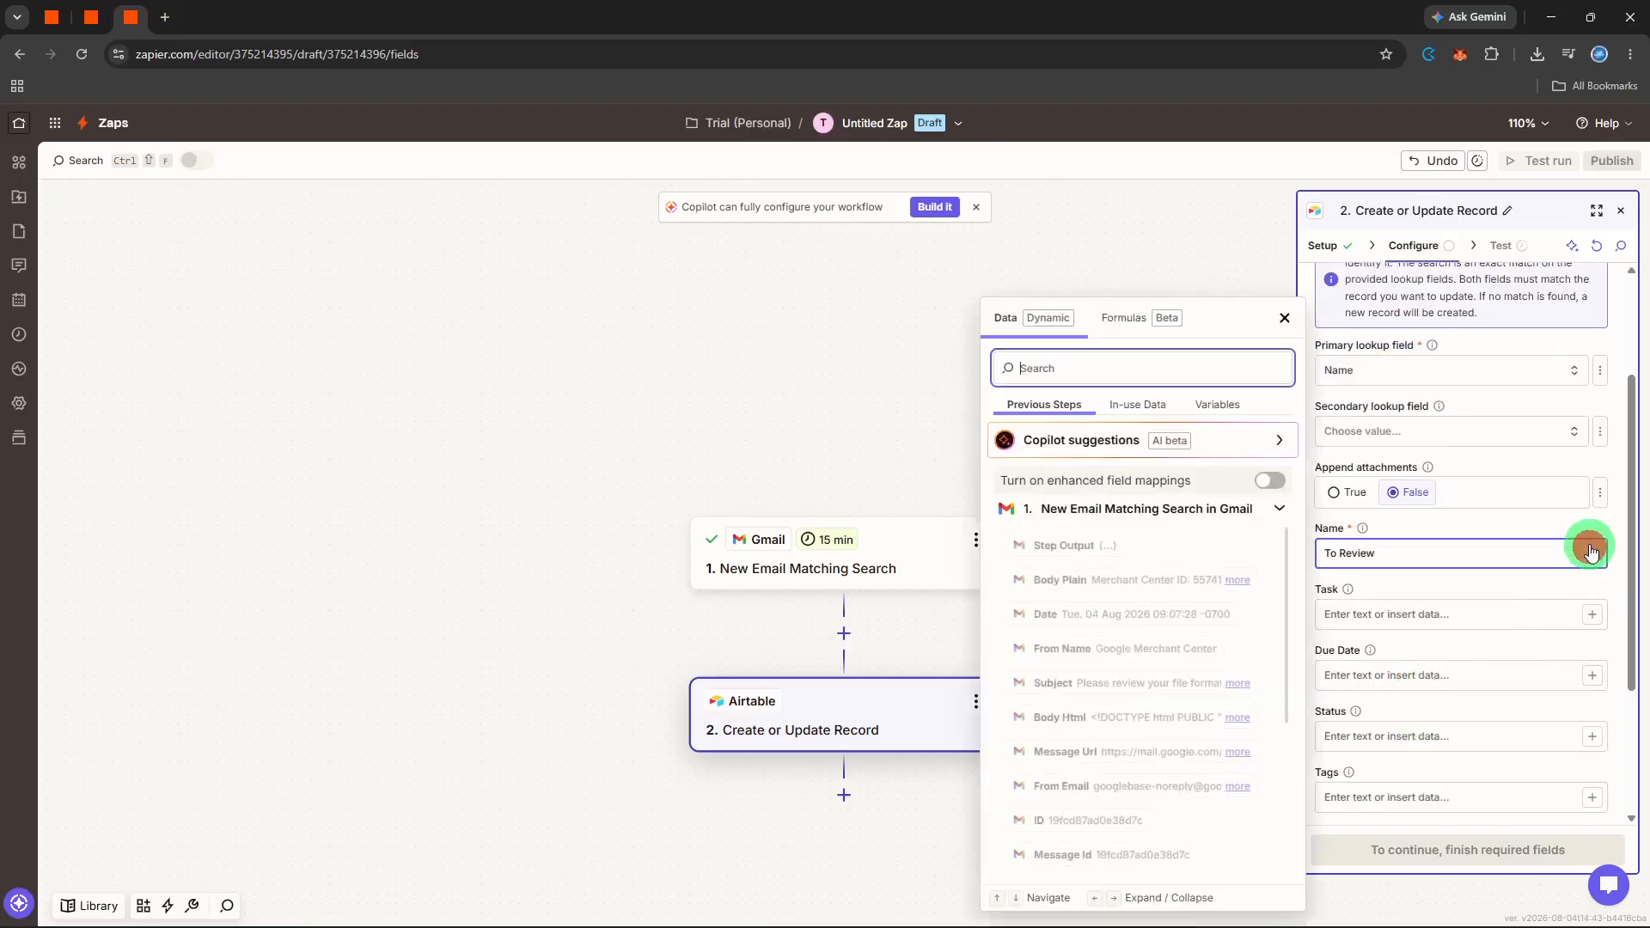
click(1068, 660)
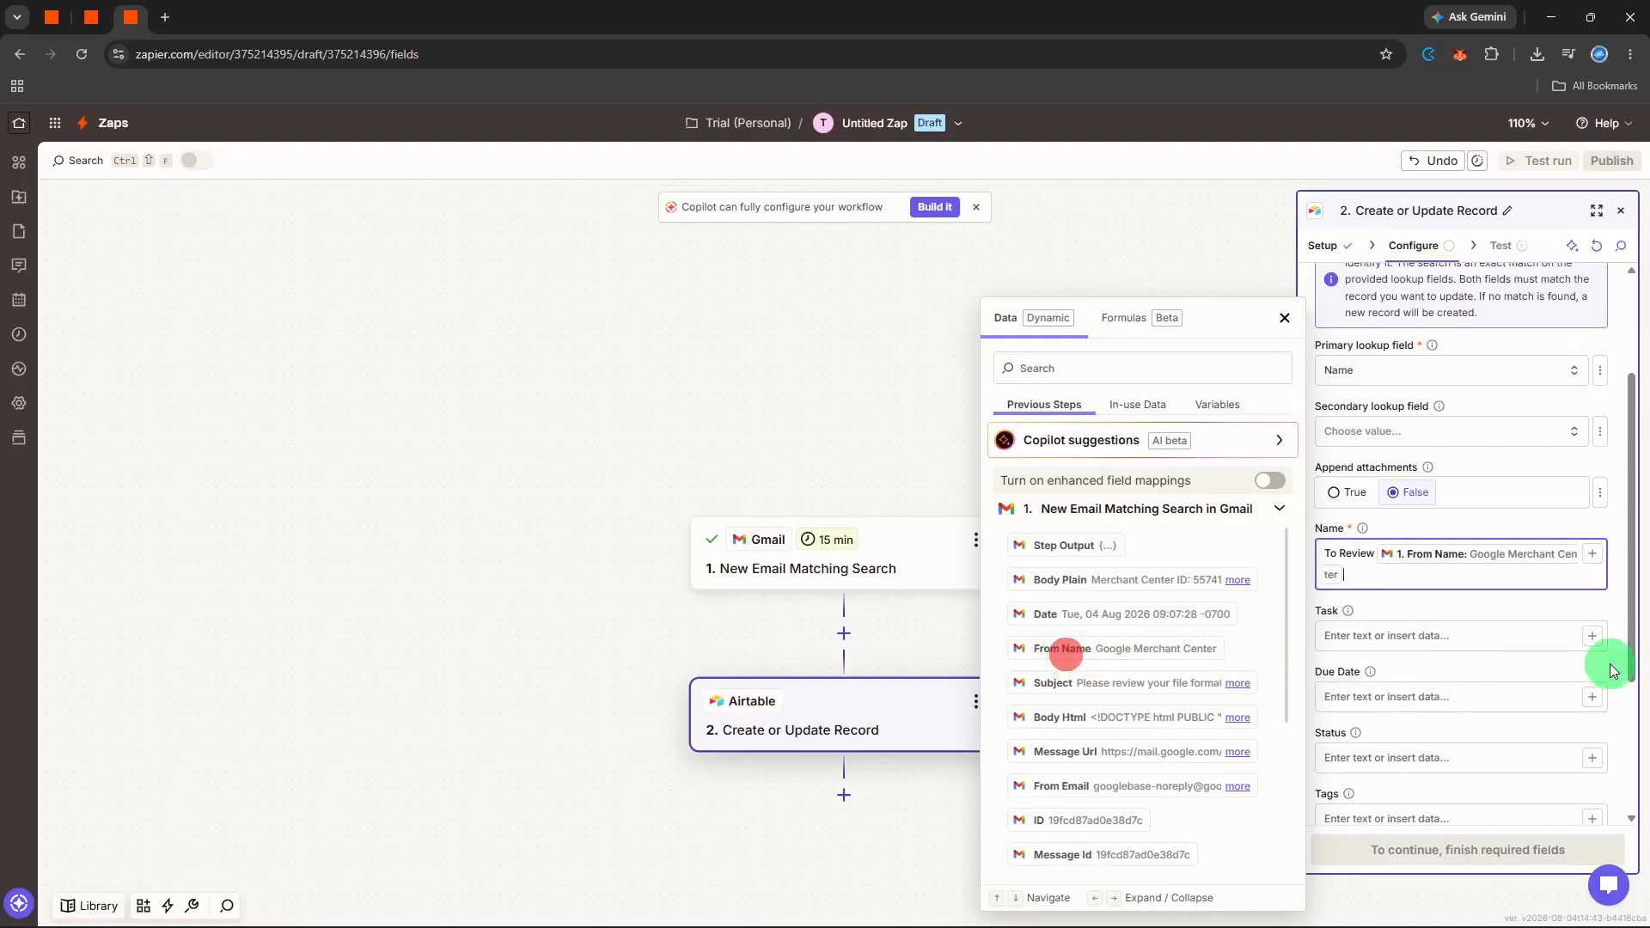
click(1523, 611)
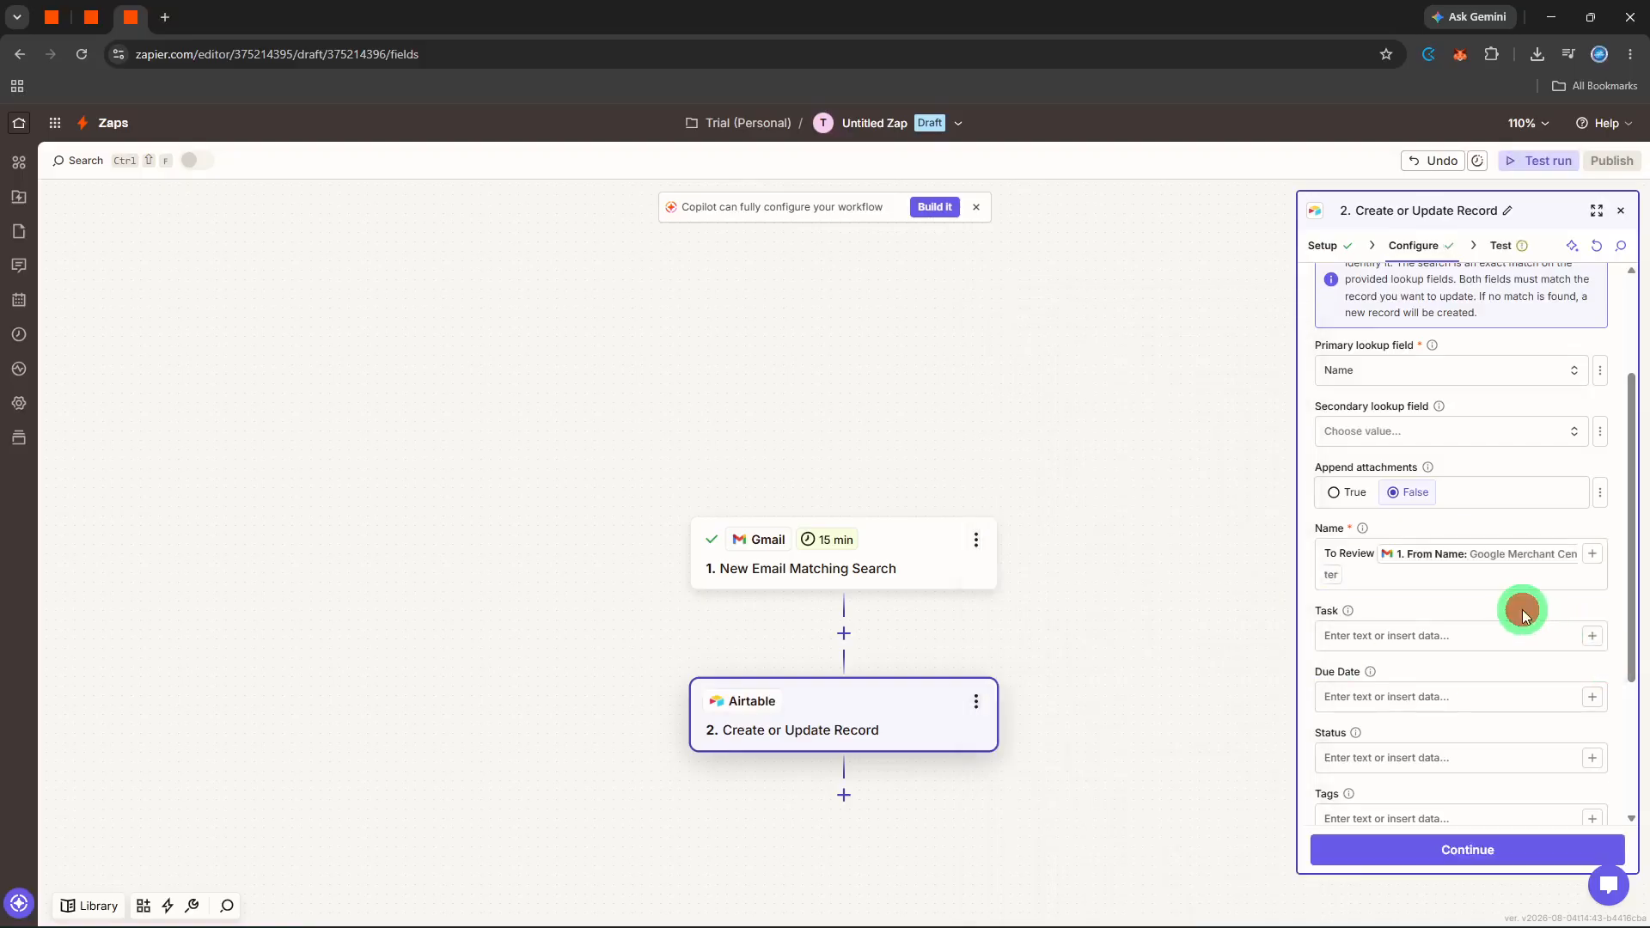
- Map the record's Task field to the Gmail All Attachments data
scroll(1526, 611, down, 1)
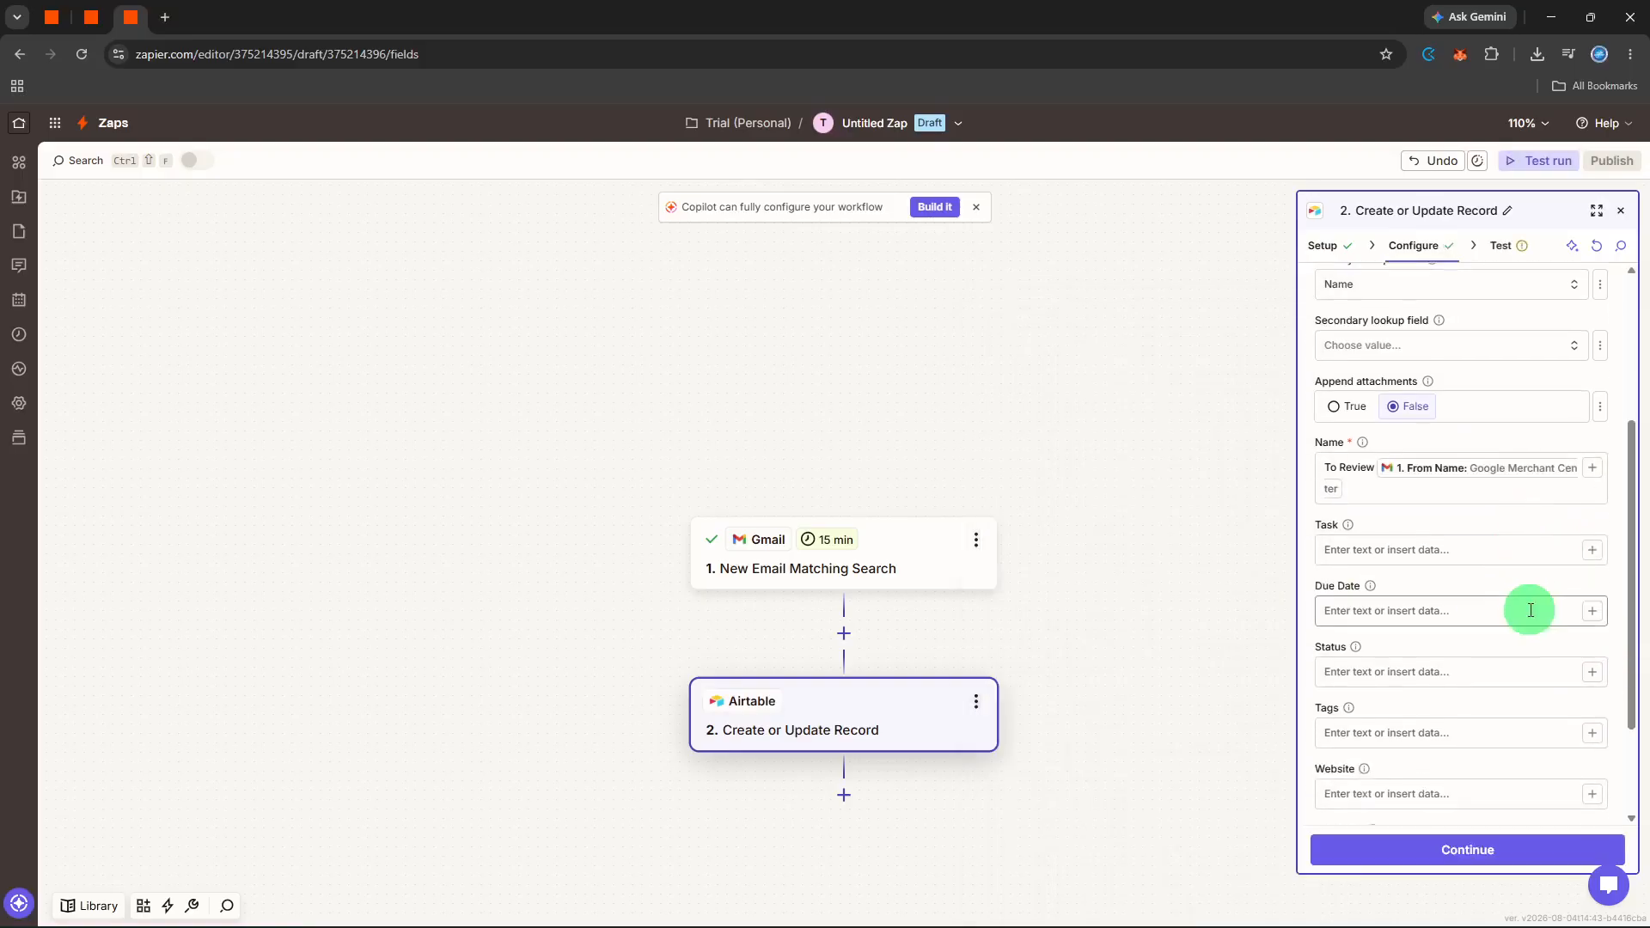
click(1592, 551)
scroll(1177, 735, down, 1)
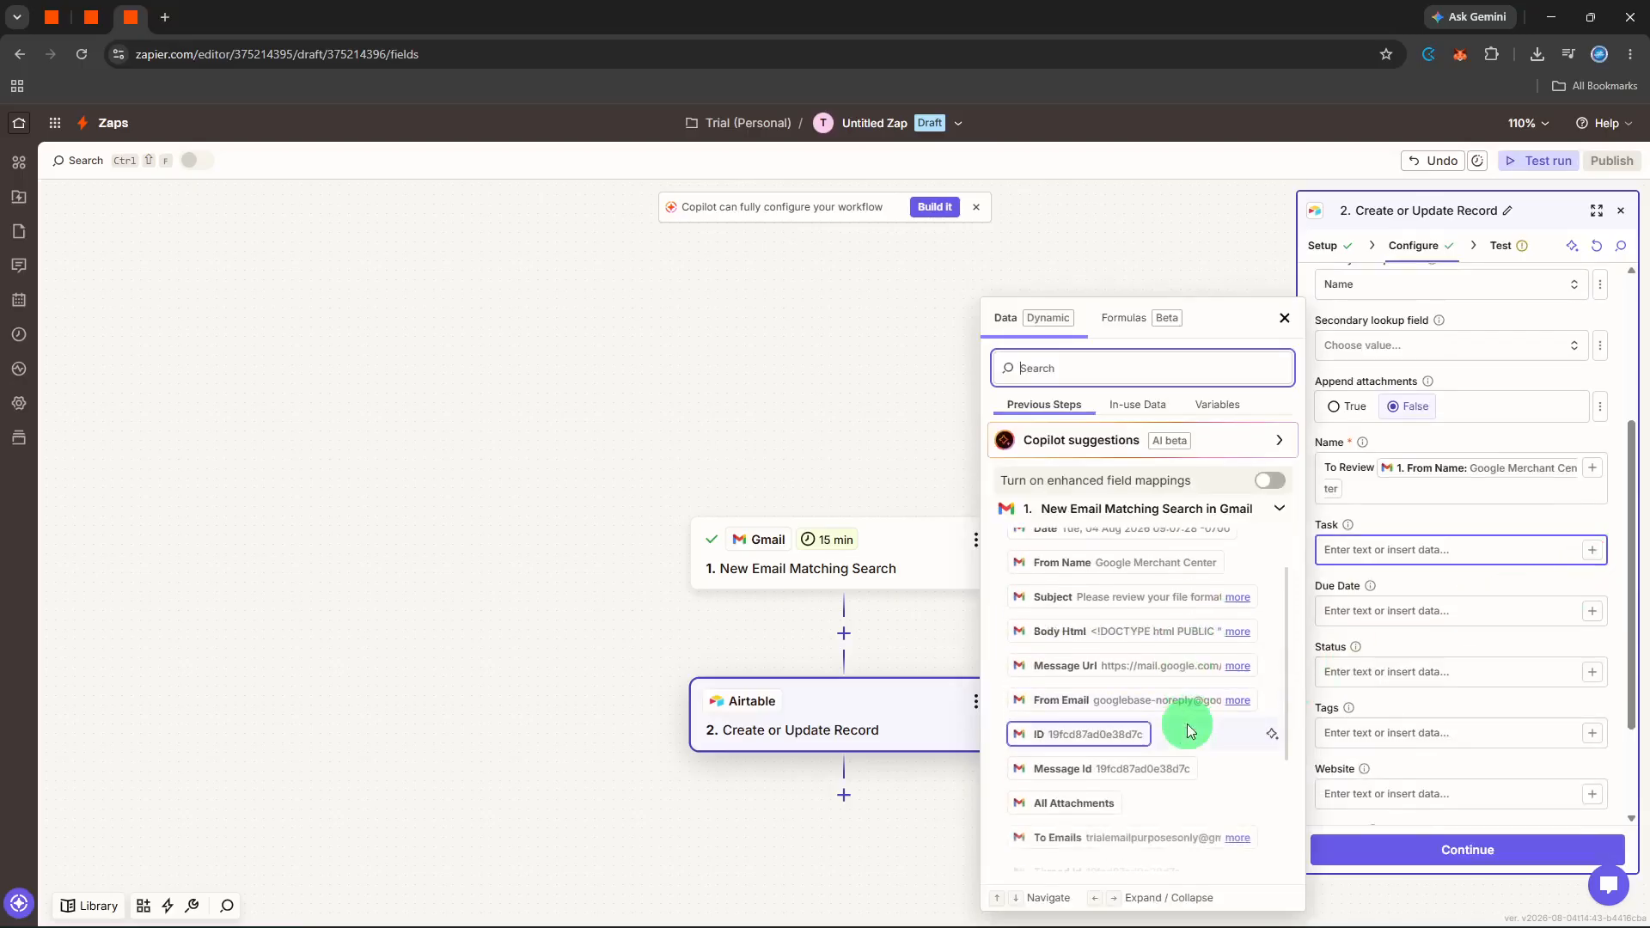
scroll(1152, 772, down, 1)
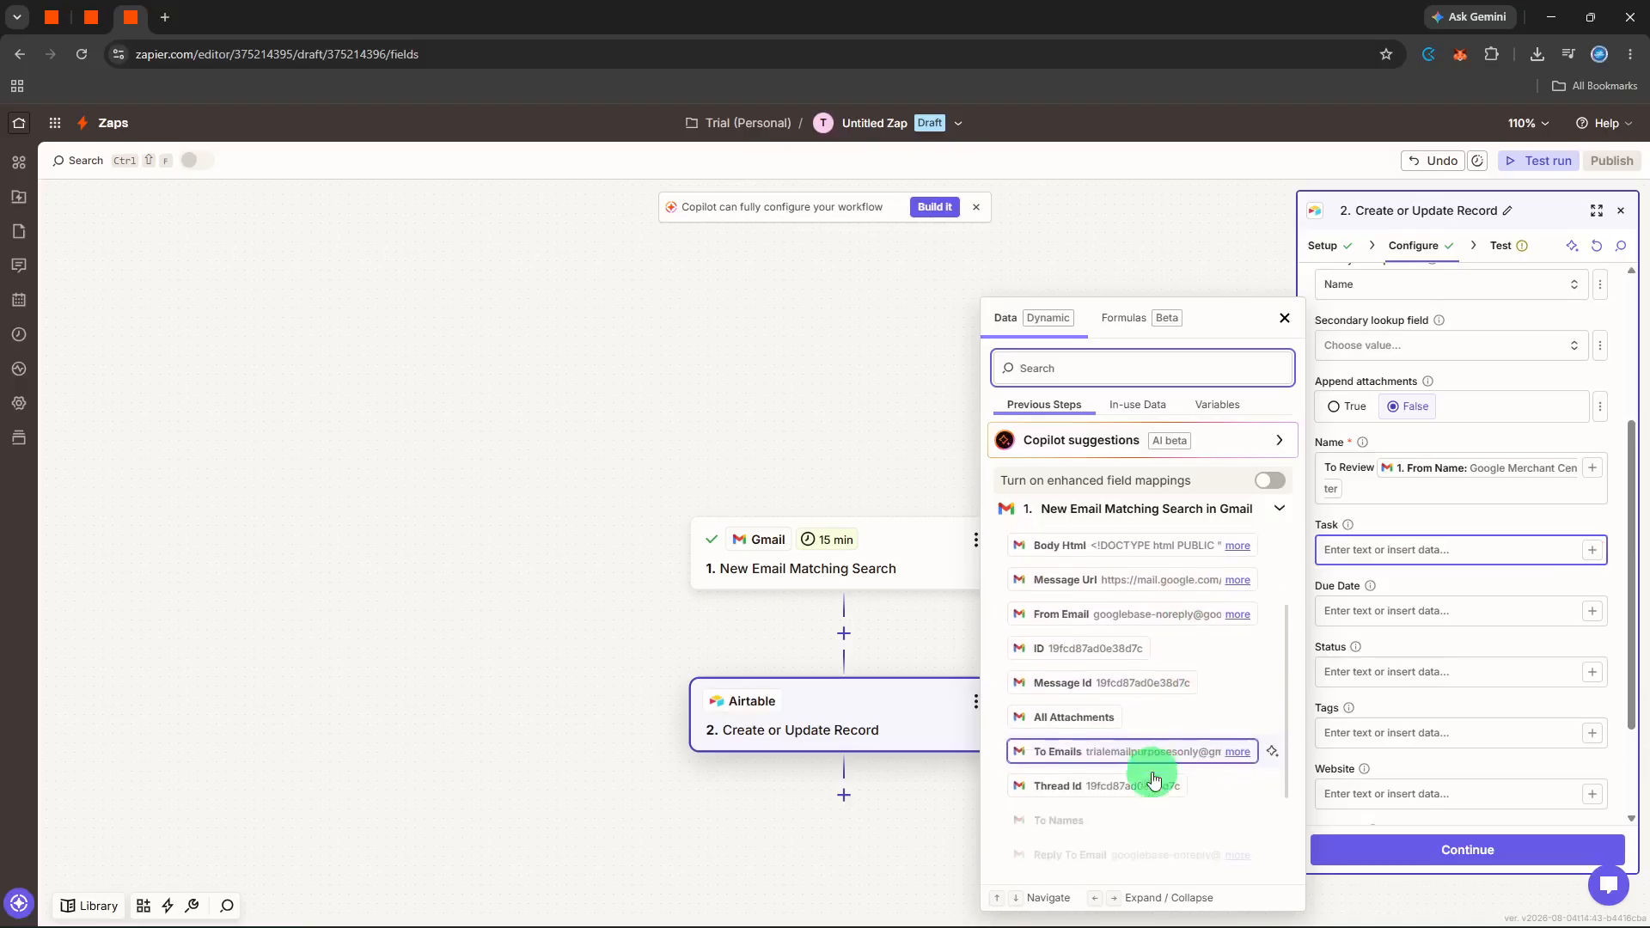
click(1094, 732)
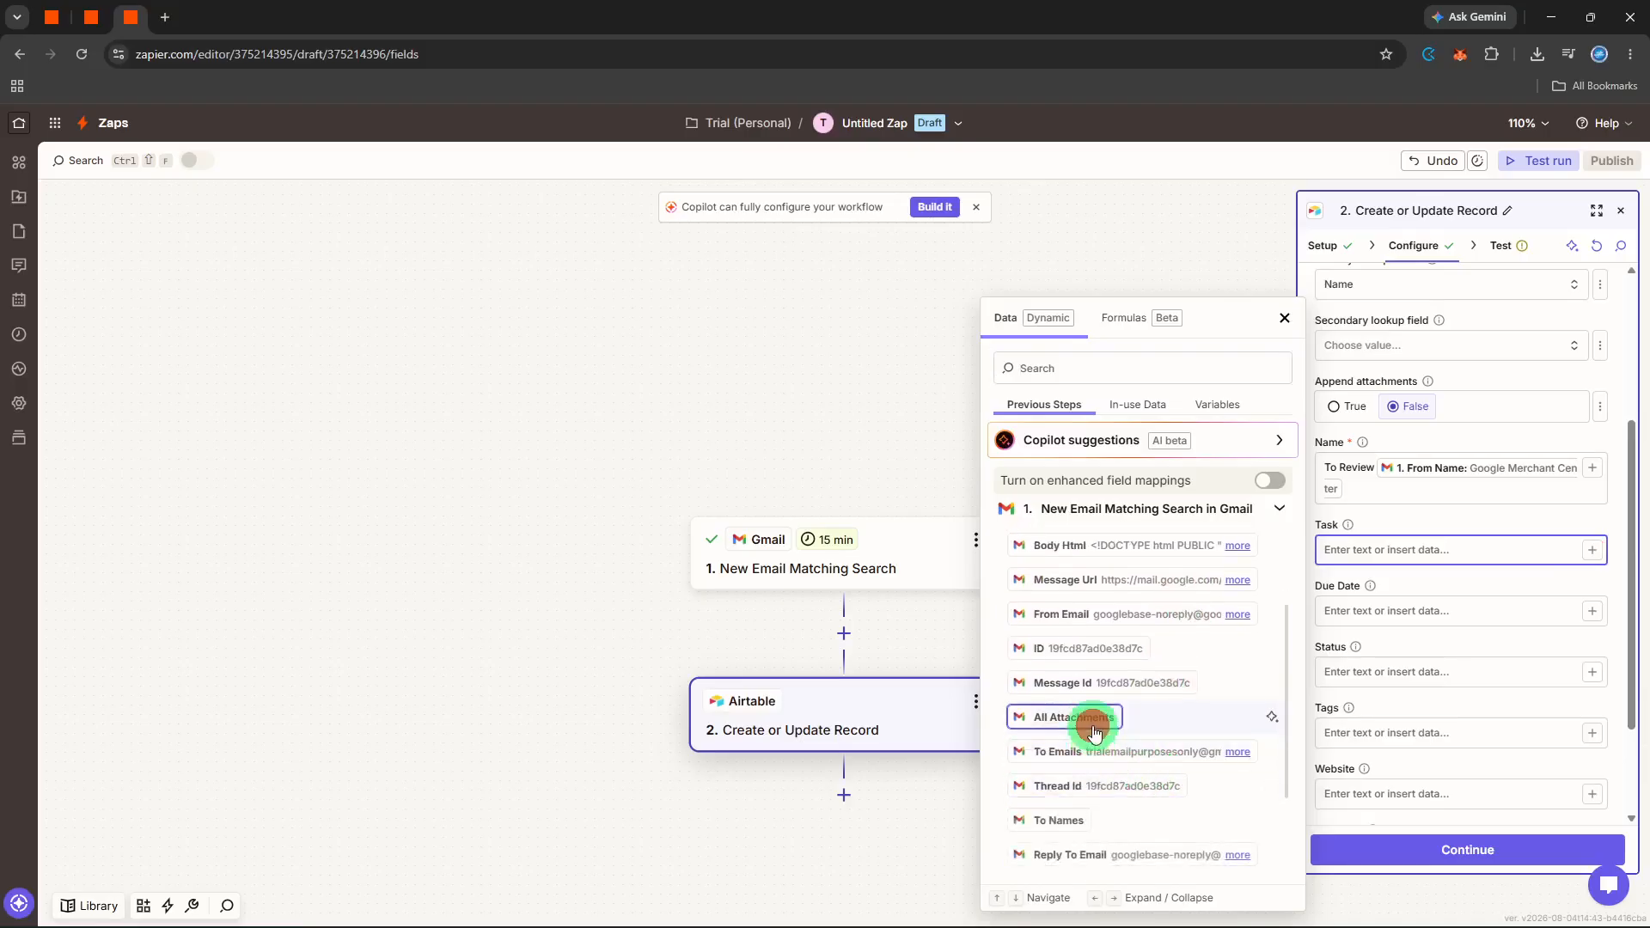
click(1406, 661)
- Test the Airtable step by sending the record, and close the step's settings
scroll(1406, 661, down, 2)
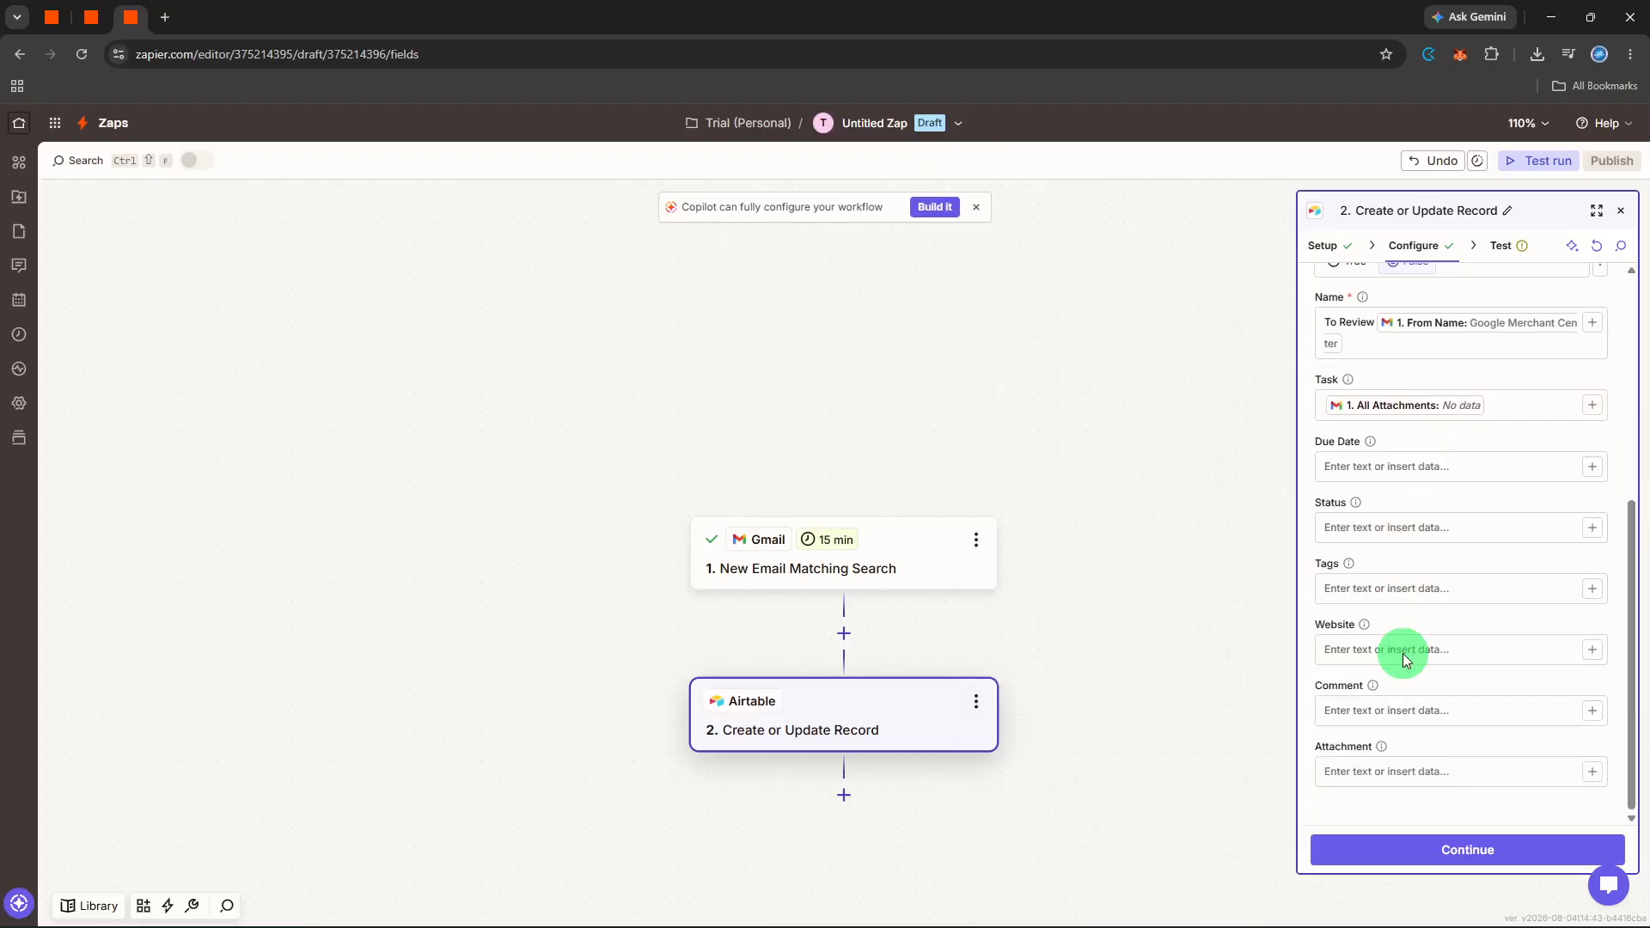
click(1423, 849)
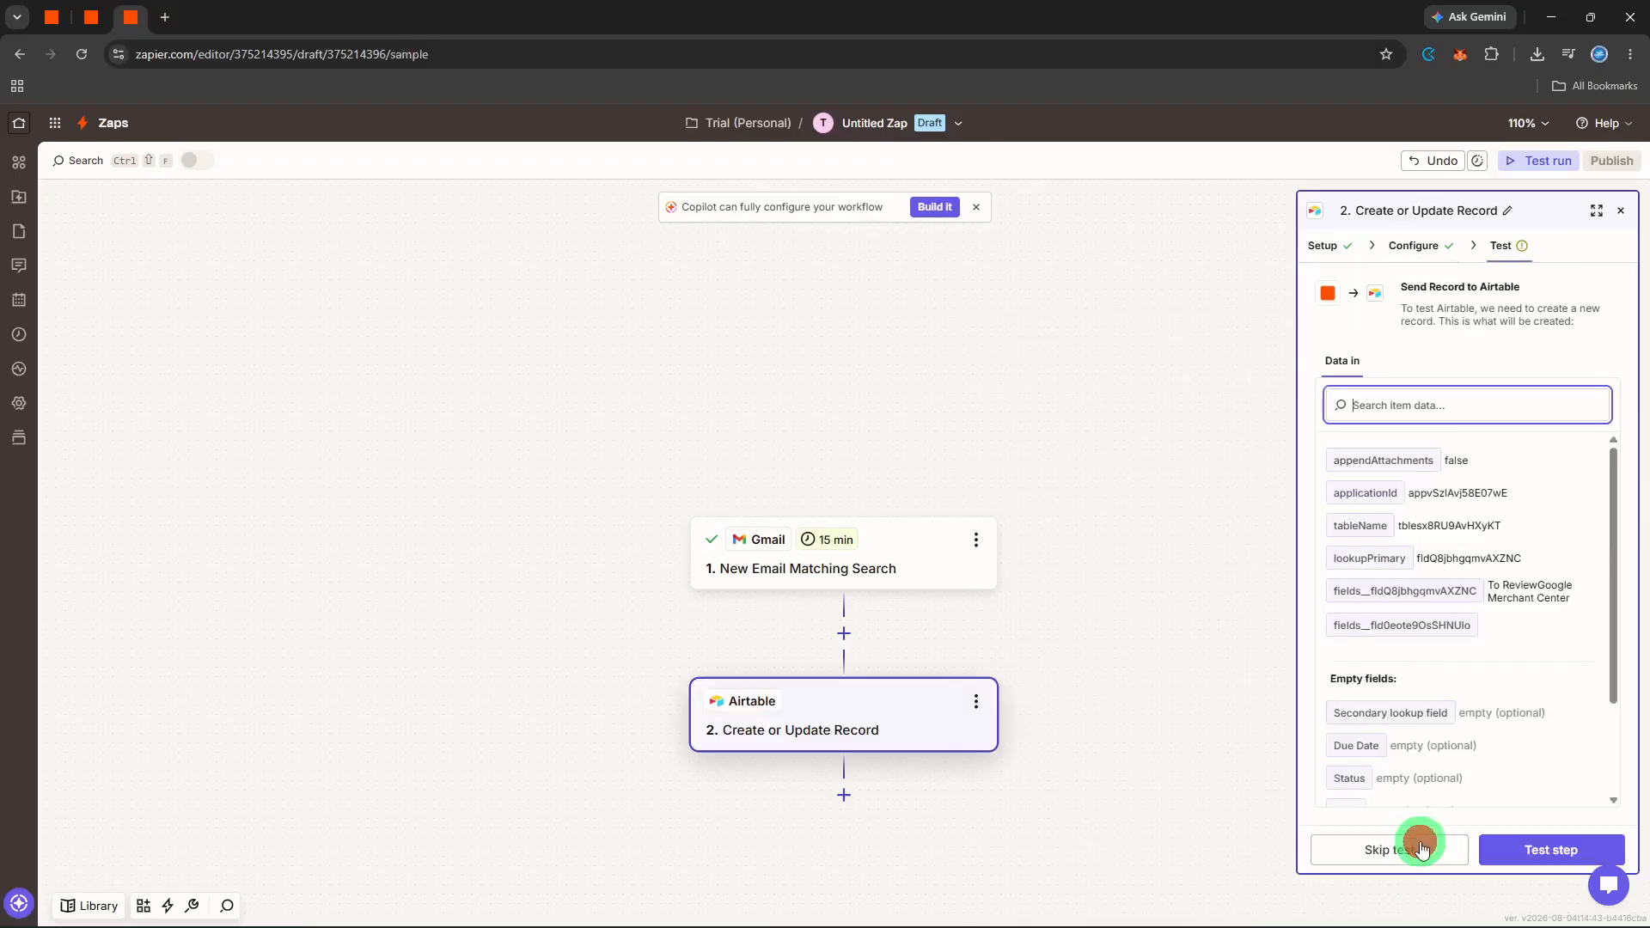
click(1489, 857)
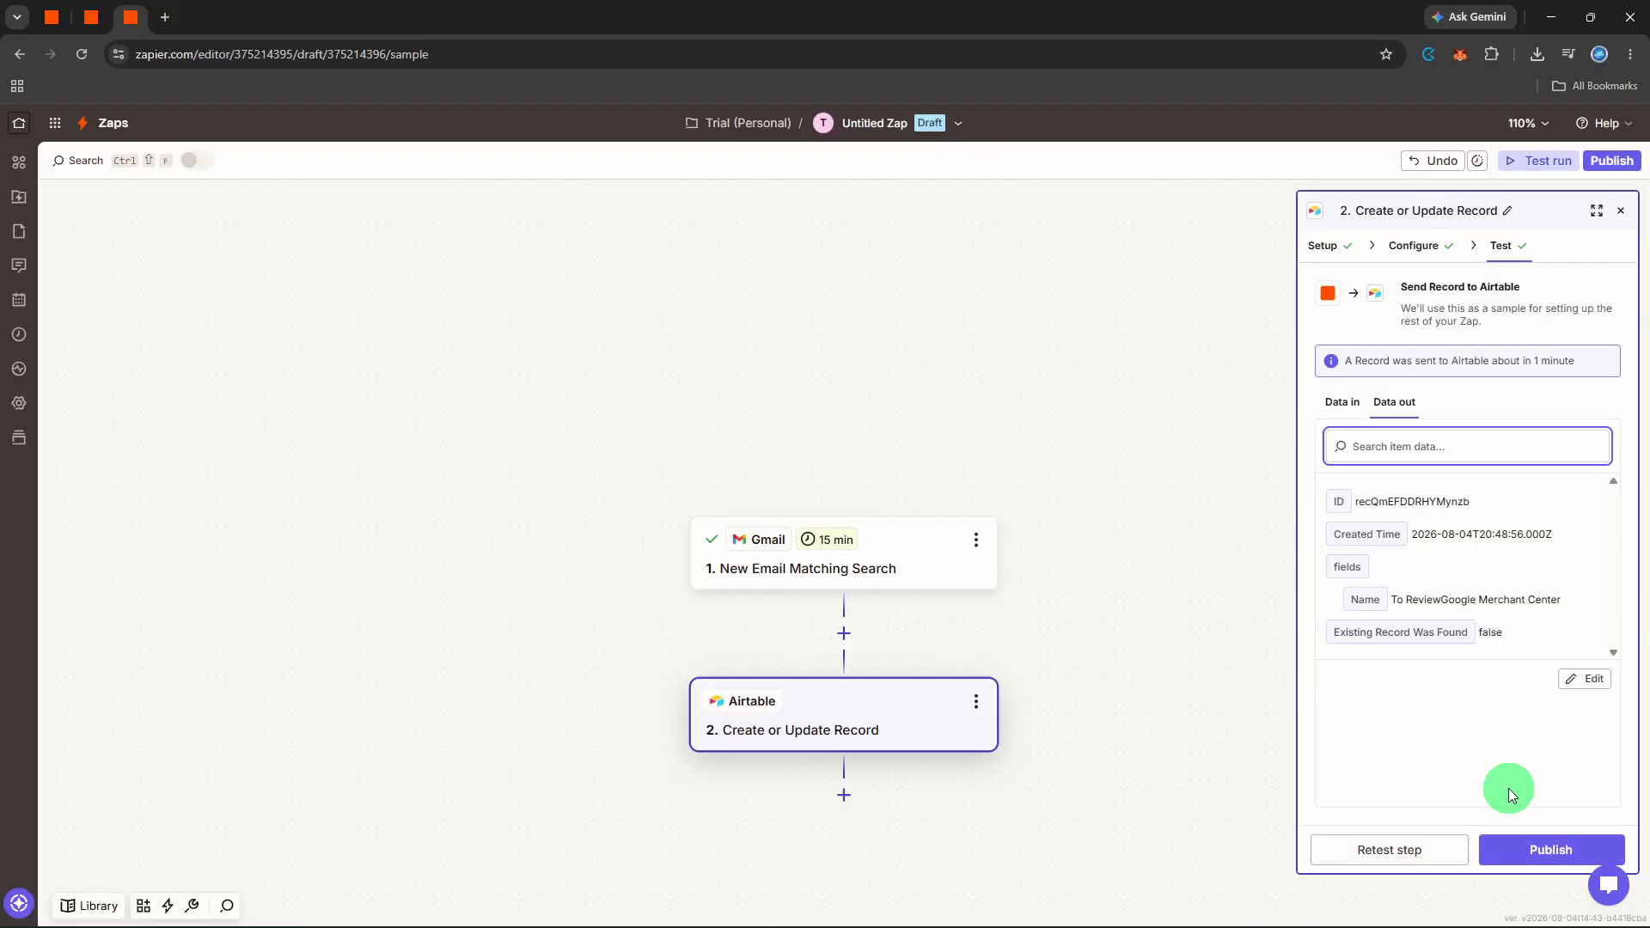
click(1621, 211)
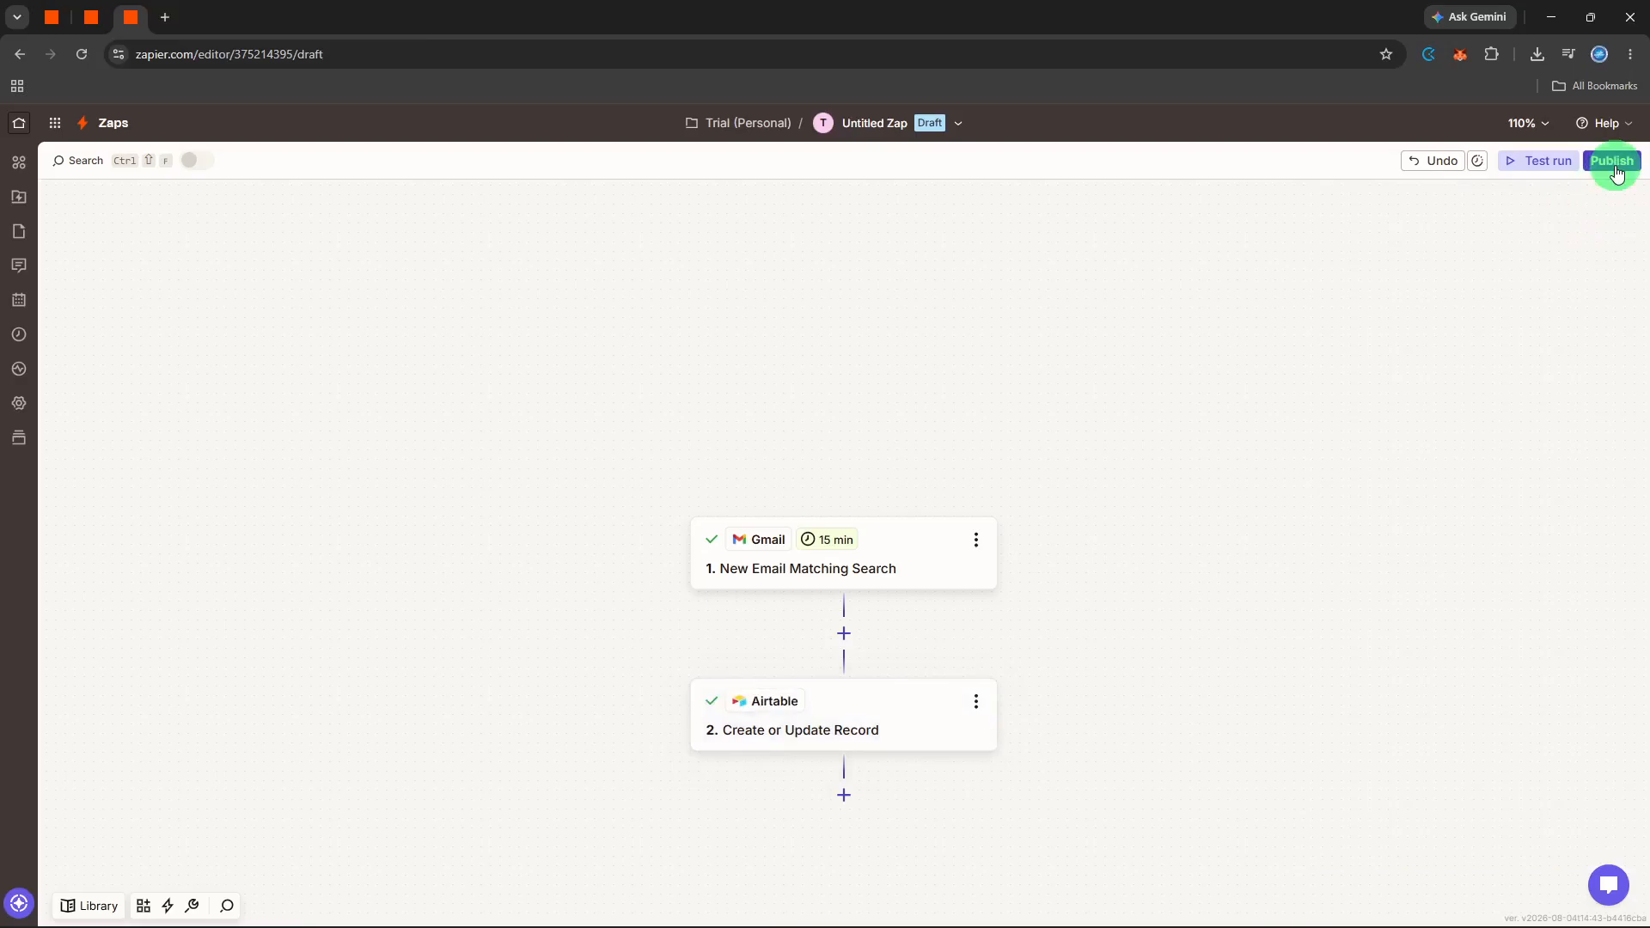
- Rename the Zap as "gmail to airtable"
click(853, 123)
click(859, 167)
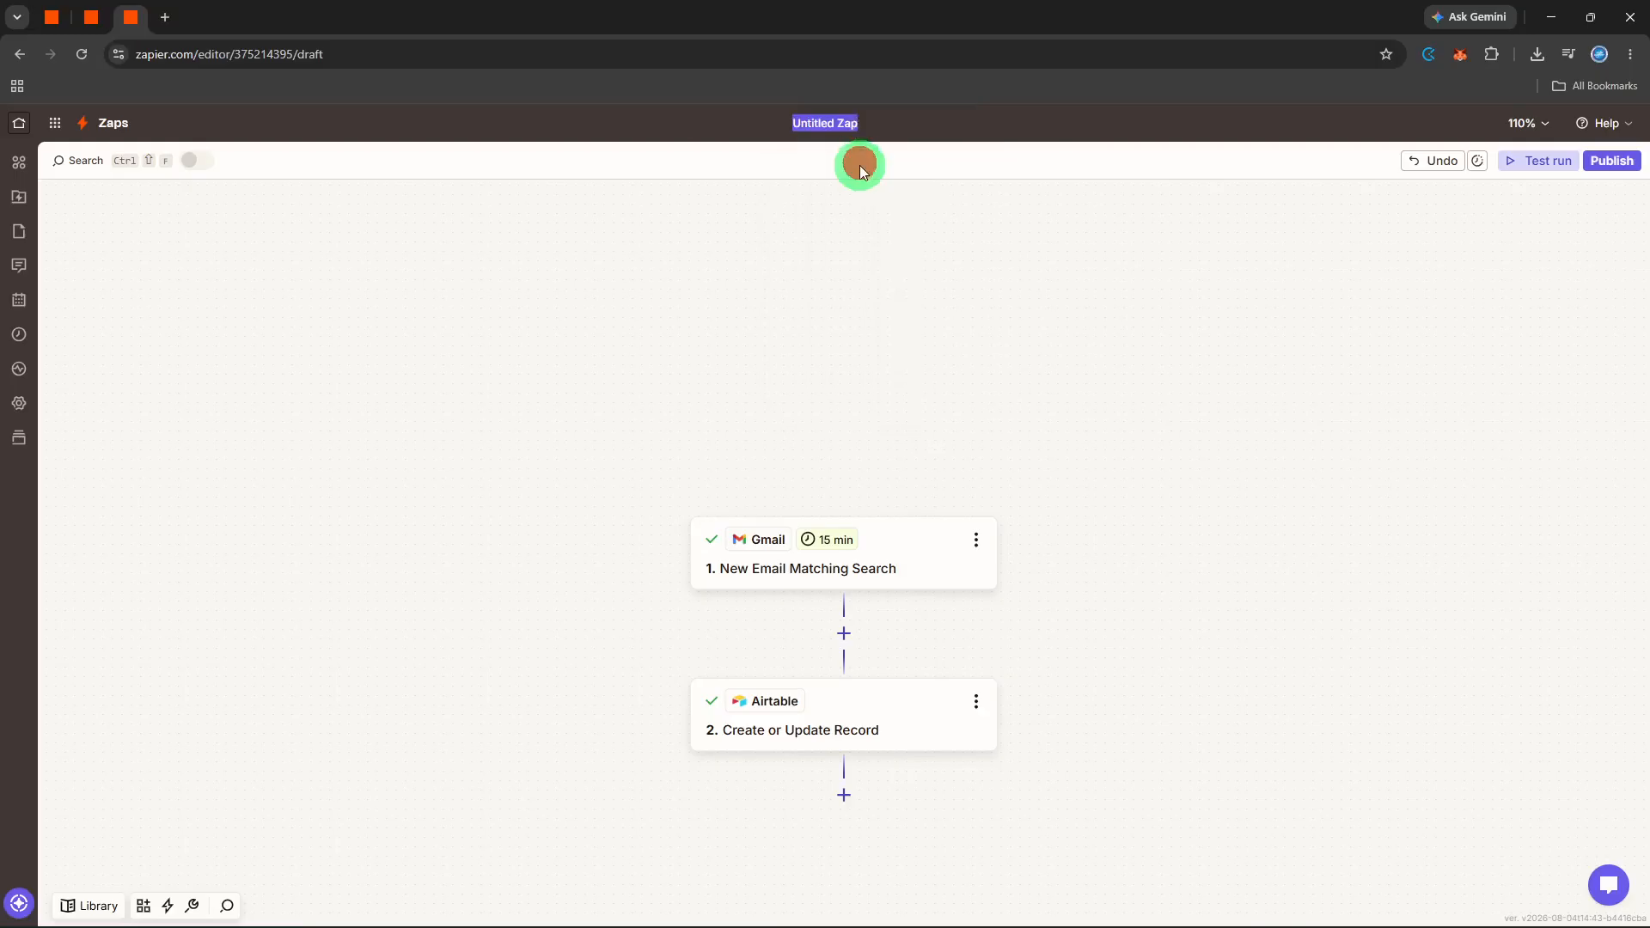
key(BackSpace)
text(gmail to airtable)
key(Return)
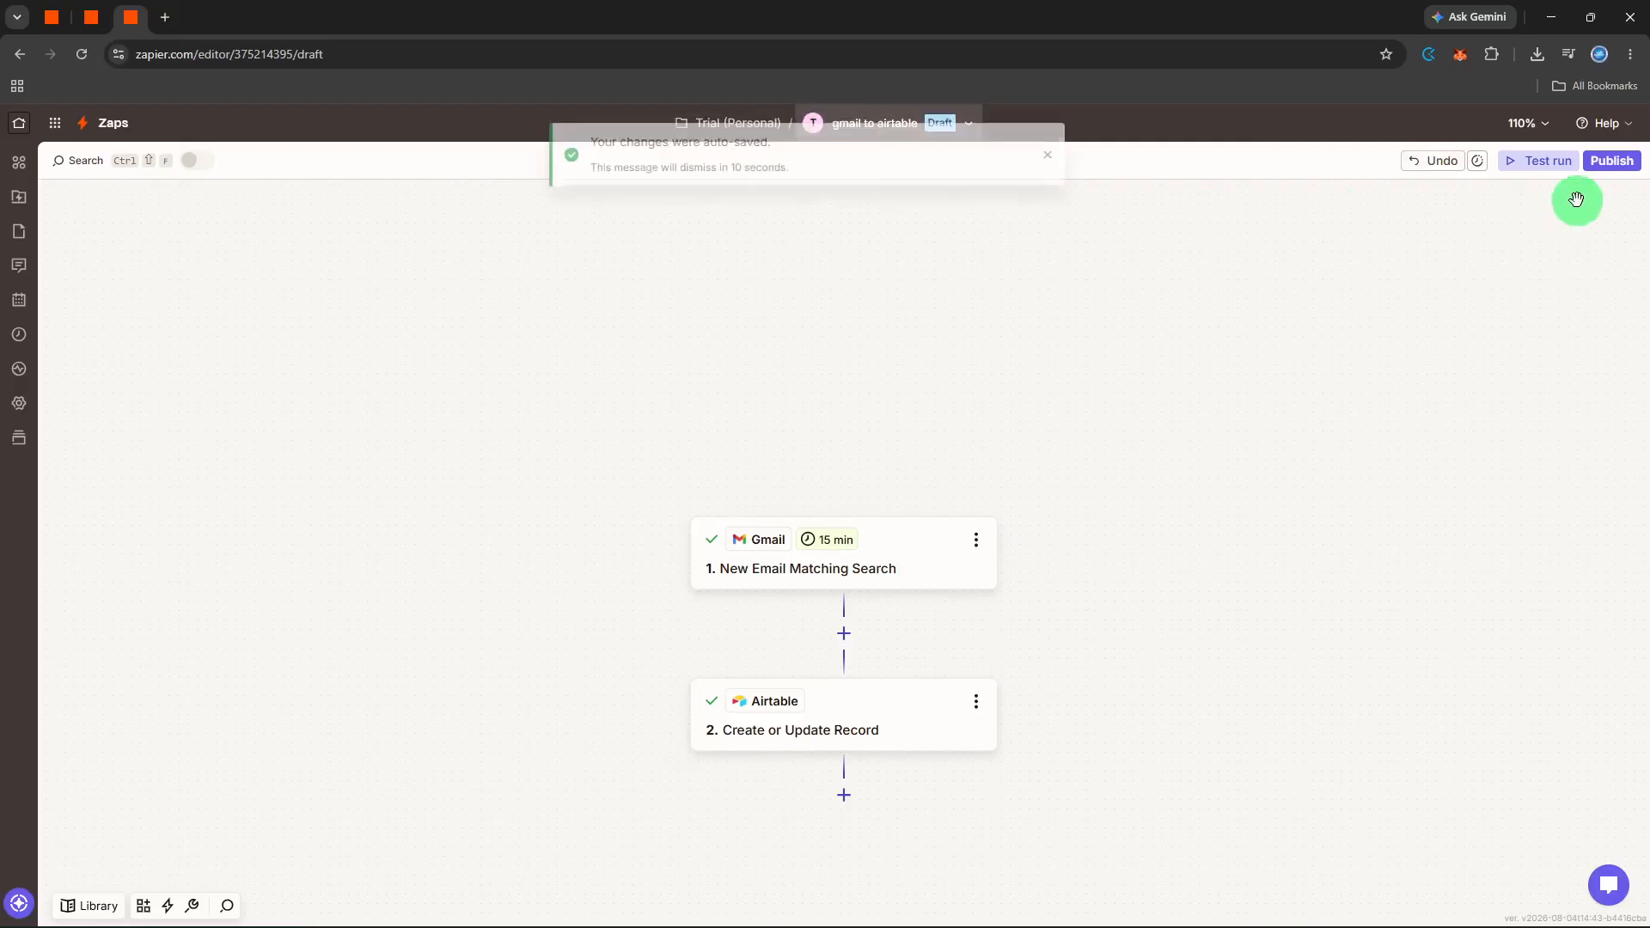